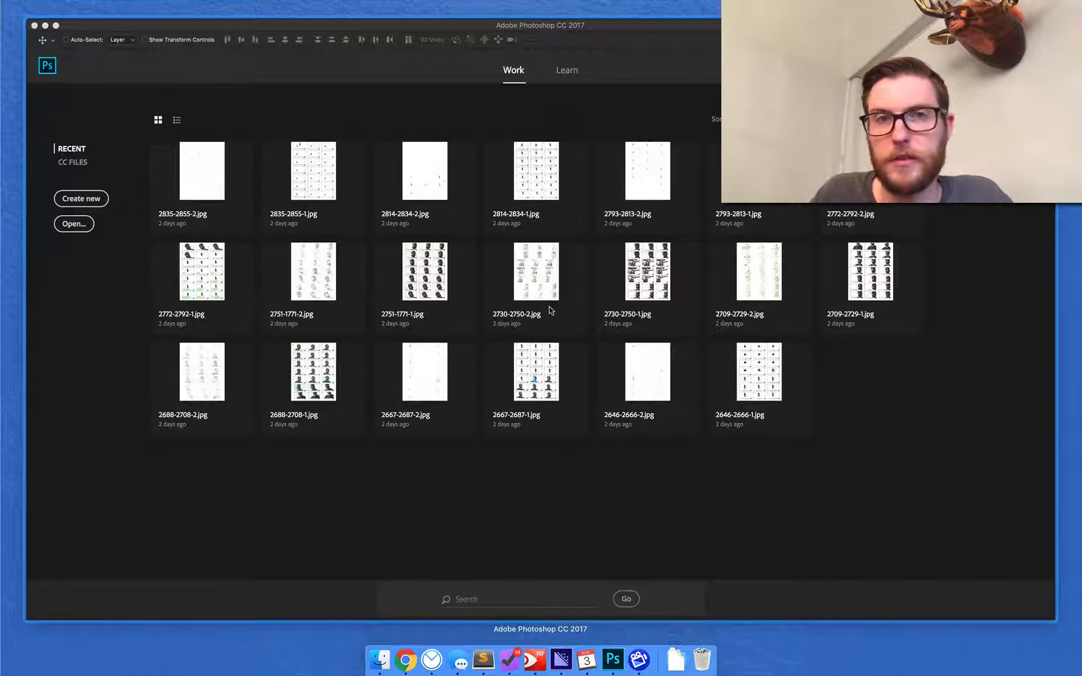
Step: Open the video file STRANGER_THINGS_POD_12.mp4 from Finder in Photoshop
{"action": "left_click", "coordinate": [560, 346]}
{"action": "key", "text": "super+Tab"}
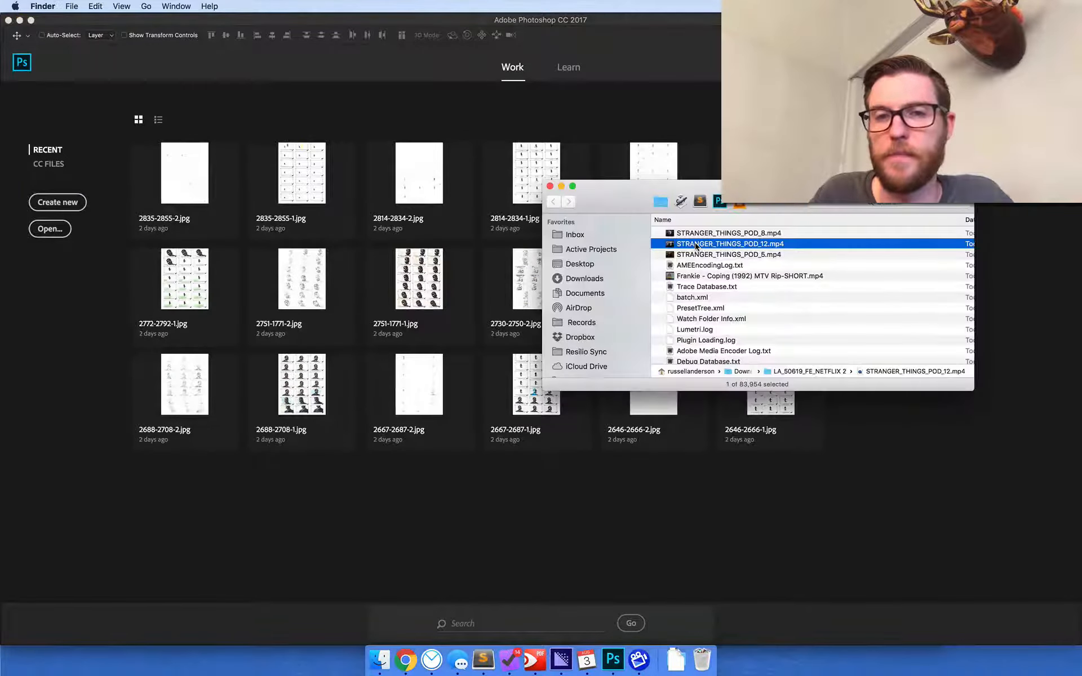
{"action": "left_click_drag", "start_coordinate": [700, 243], "coordinate": [619, 655]}
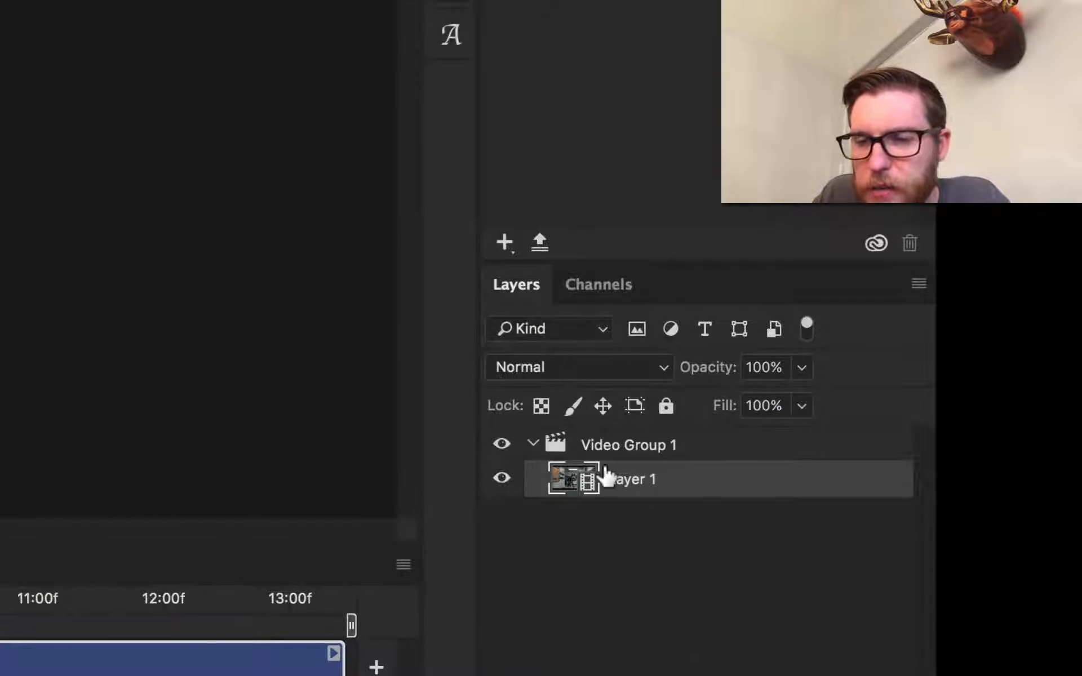
Step: Move Layer 1 out of Video Group 1 and delete the emptied group
{"action": "left_click_drag", "start_coordinate": [606, 477], "coordinate": [563, 507]}
{"action": "left_click", "coordinate": [592, 452]}
{"action": "key", "text": "Delete"}
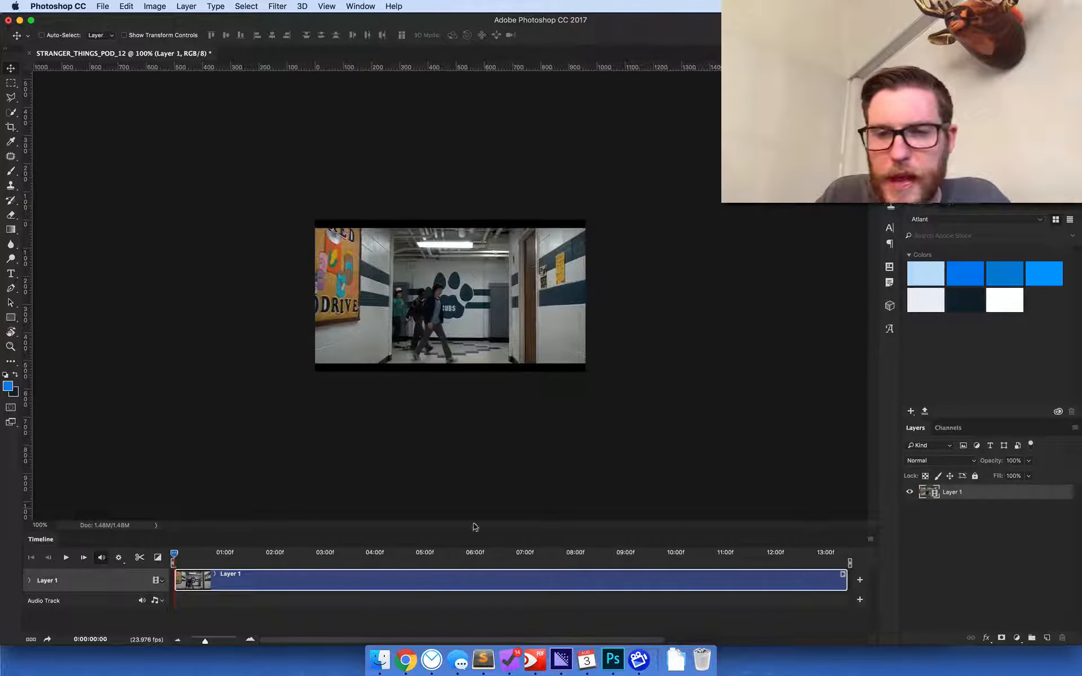
Step: Check that the Timeline panel is enabled, preview the start of the clip, and return the playhead to the first frame
{"action": "mouse_move", "coordinate": [177, 557]}
{"action": "left_mouse_down"}
{"action": "mouse_move", "coordinate": [249, 557]}
{"action": "mouse_move", "coordinate": [172, 556]}
{"action": "left_mouse_up"}
{"action": "left_click", "coordinate": [360, 6]}
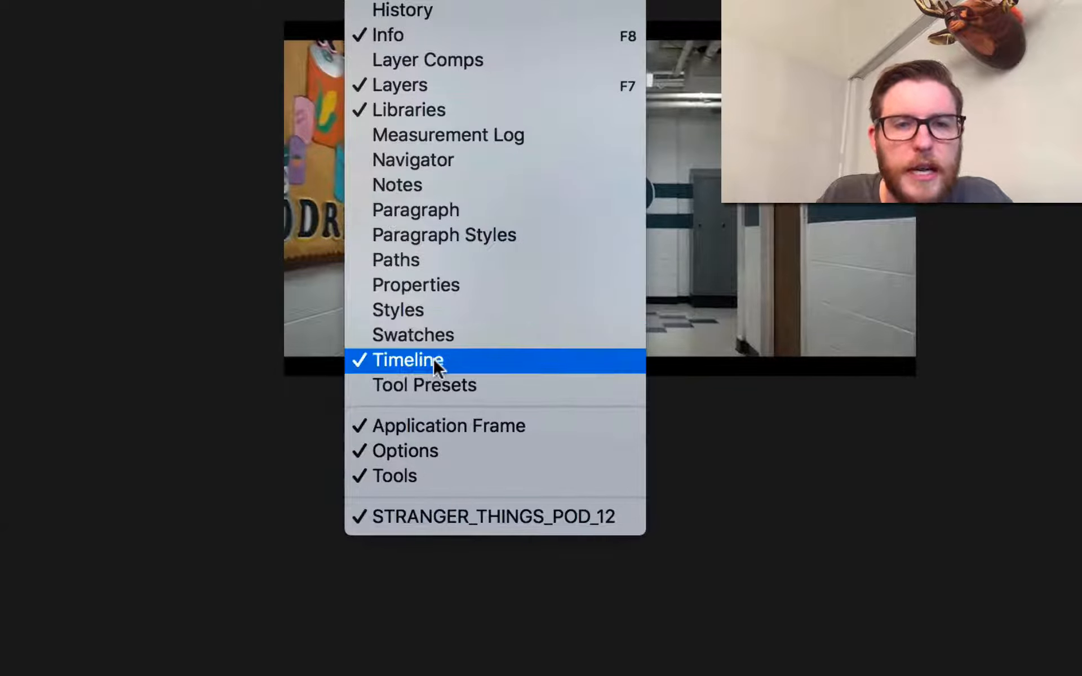
{"action": "left_click", "coordinate": [921, 519]}
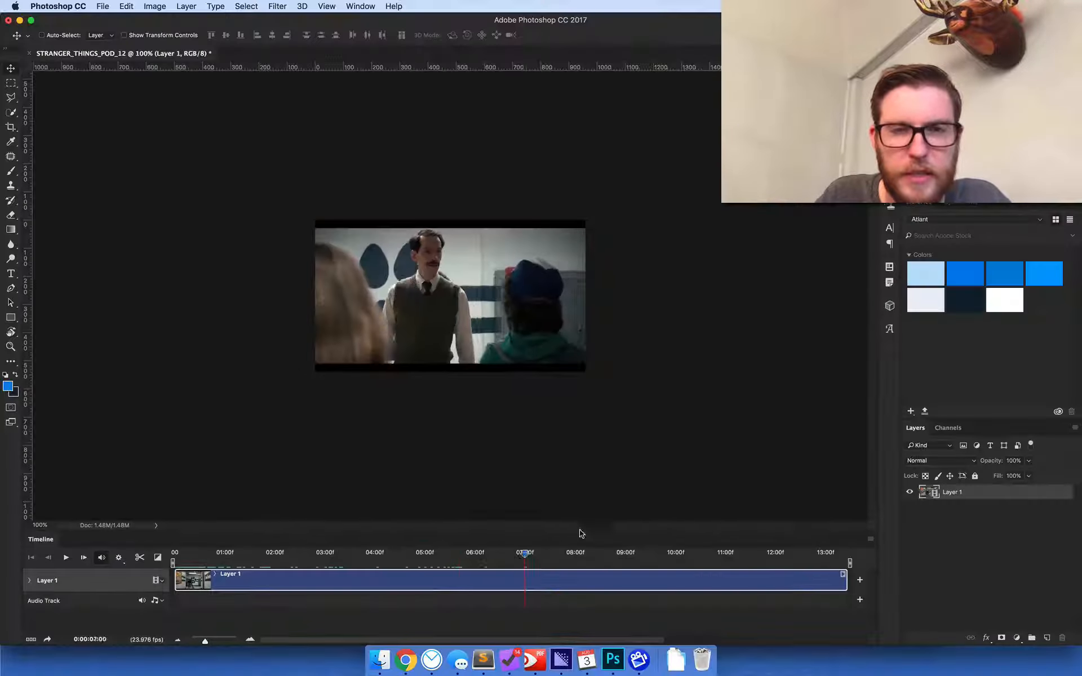
{"action": "left_click_drag", "start_coordinate": [581, 534], "coordinate": [176, 580]}
{"action": "left_click", "coordinate": [66, 558]}
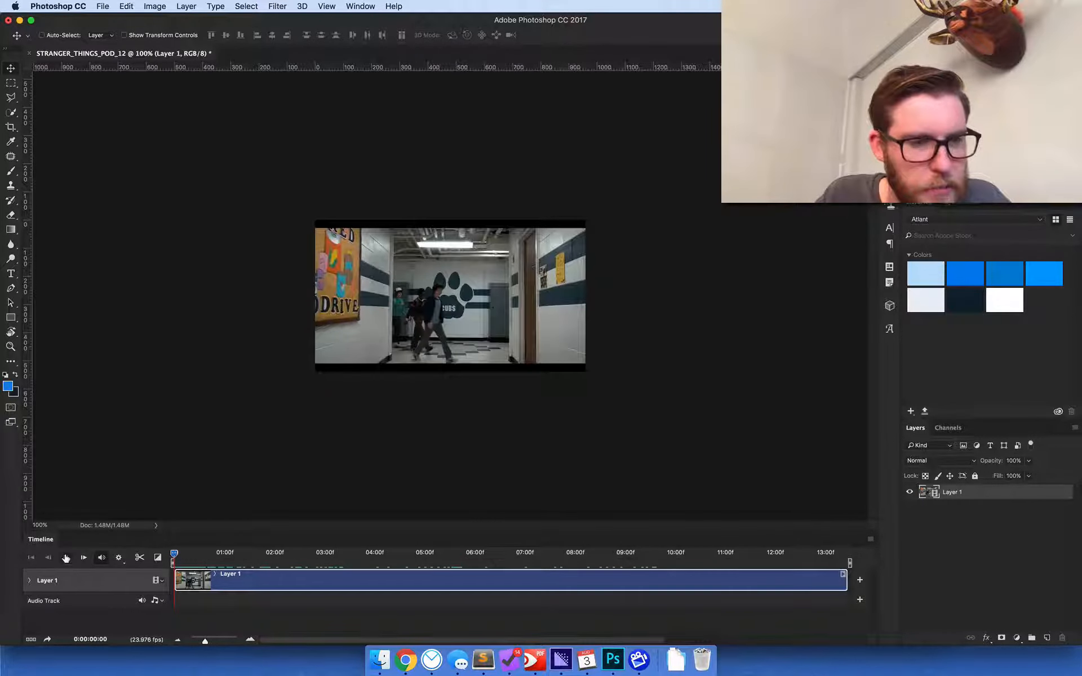
{"action": "left_click", "coordinate": [65, 559]}
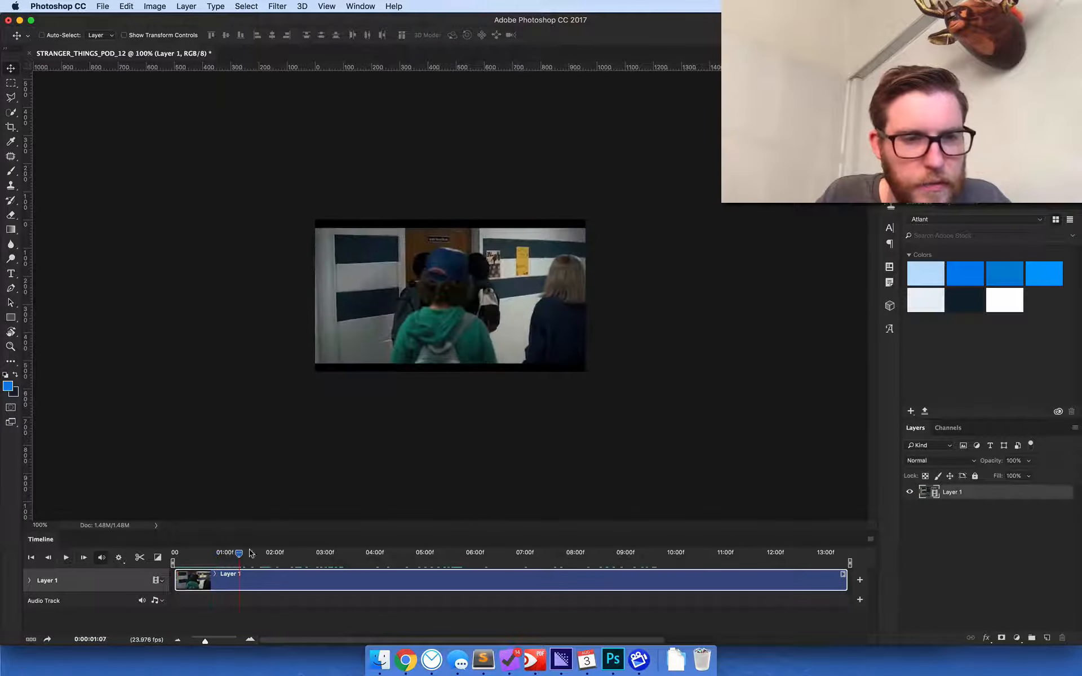
{"action": "left_click_drag", "start_coordinate": [239, 554], "coordinate": [168, 552]}
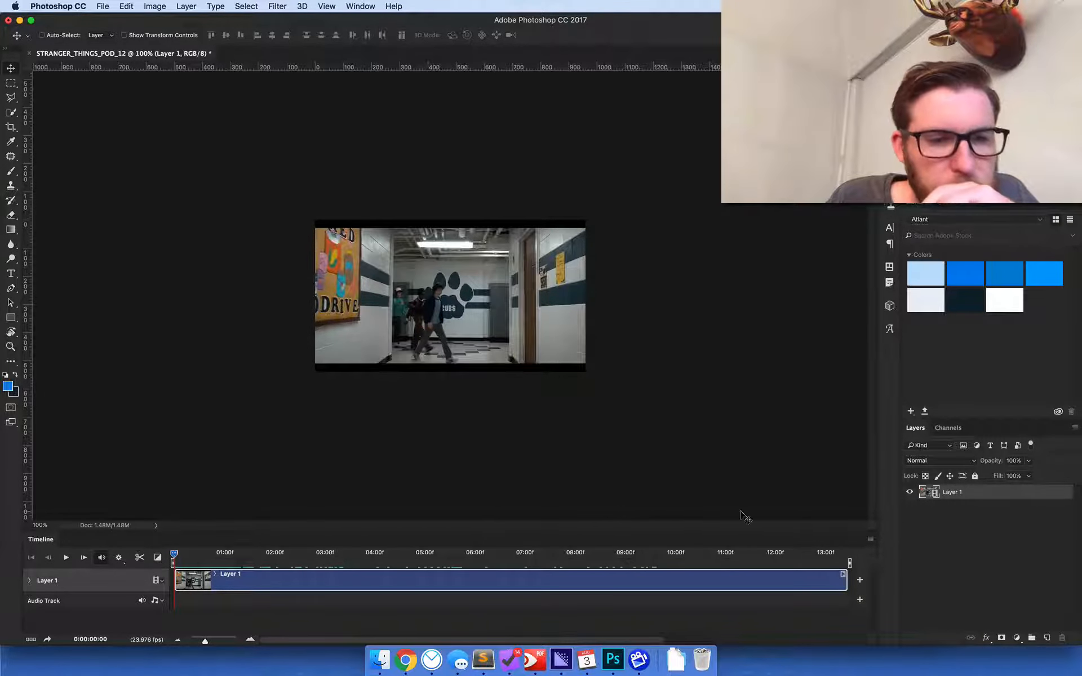
Step: Add a new blank video layer above the footage, with the document viewed at 200%
{"action": "key", "text": "super+equal"}
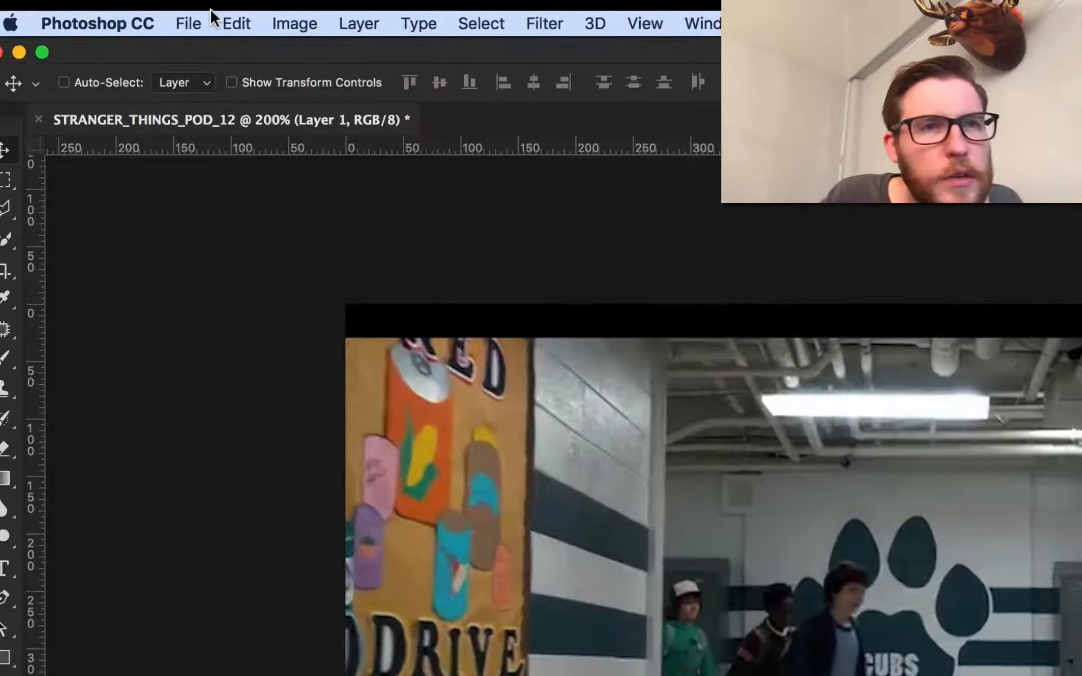
{"action": "left_click", "coordinate": [358, 23]}
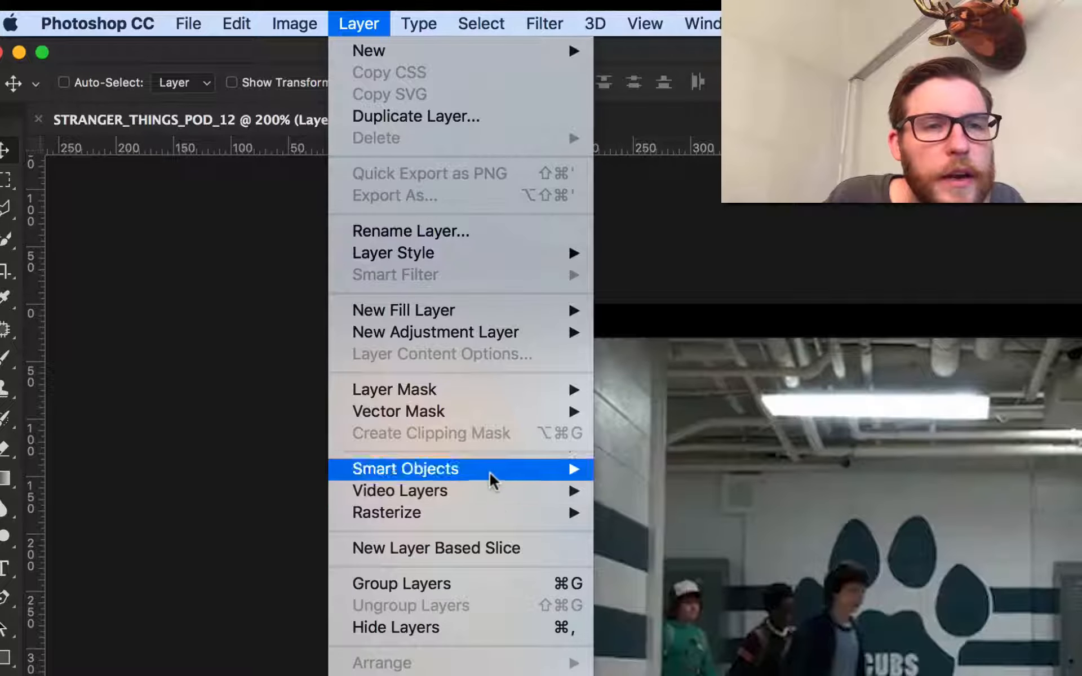
{"action": "mouse_move", "coordinate": [486, 498]}
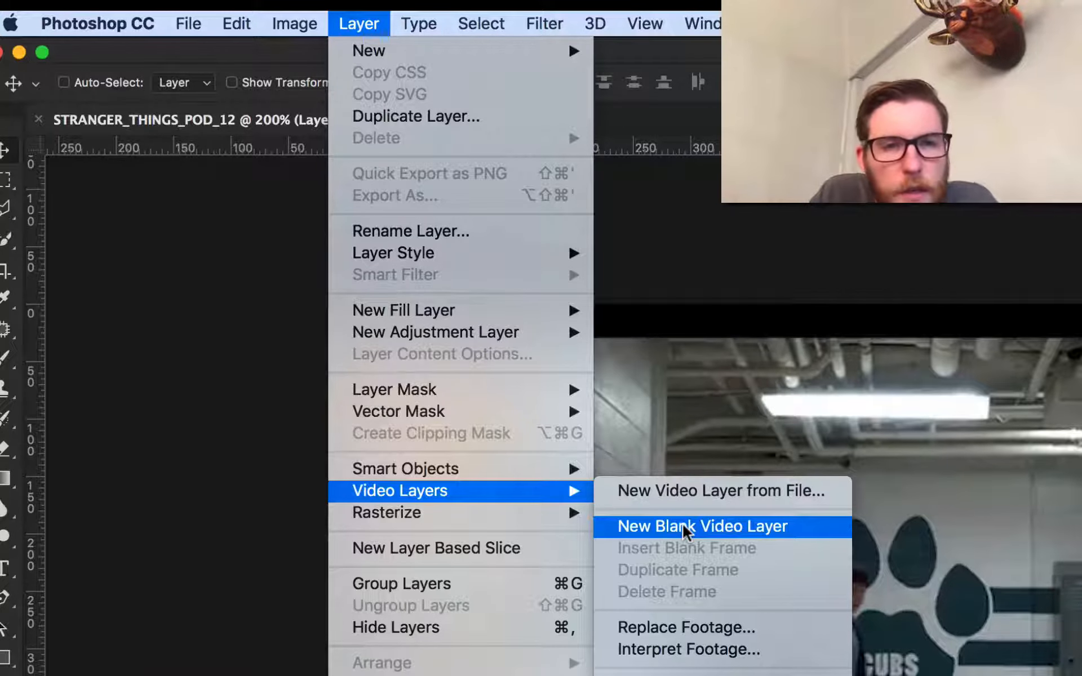
{"action": "left_click", "coordinate": [684, 528]}
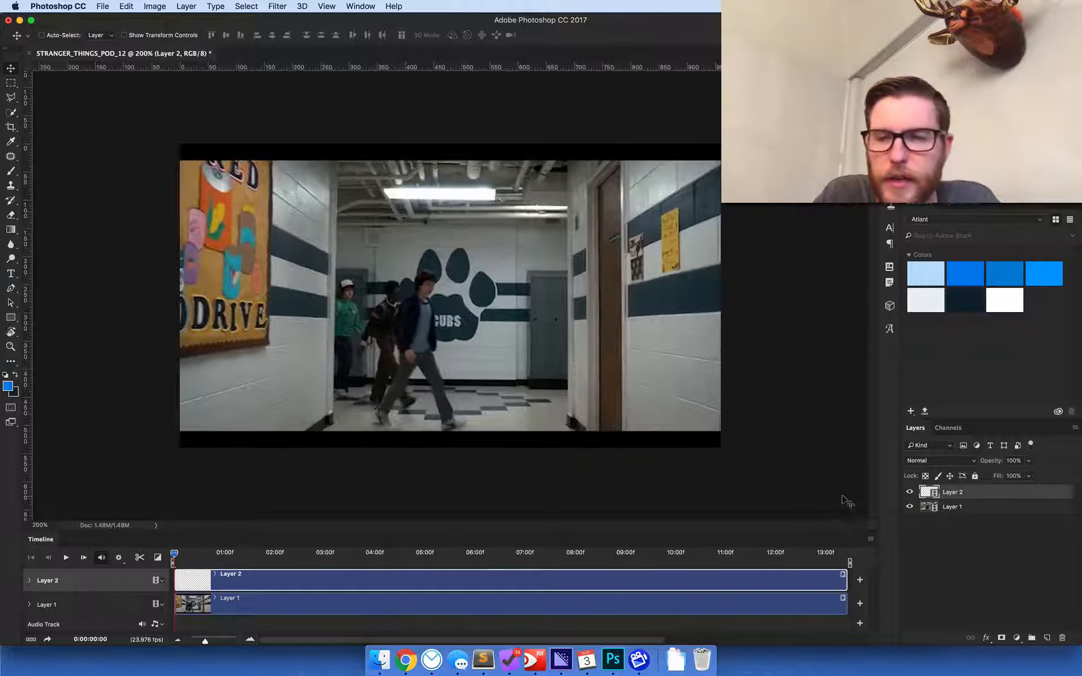
Step: Lock the footage layer, Layer 1, and make the blank video layer, Layer 2, active
{"action": "left_click", "coordinate": [977, 514]}
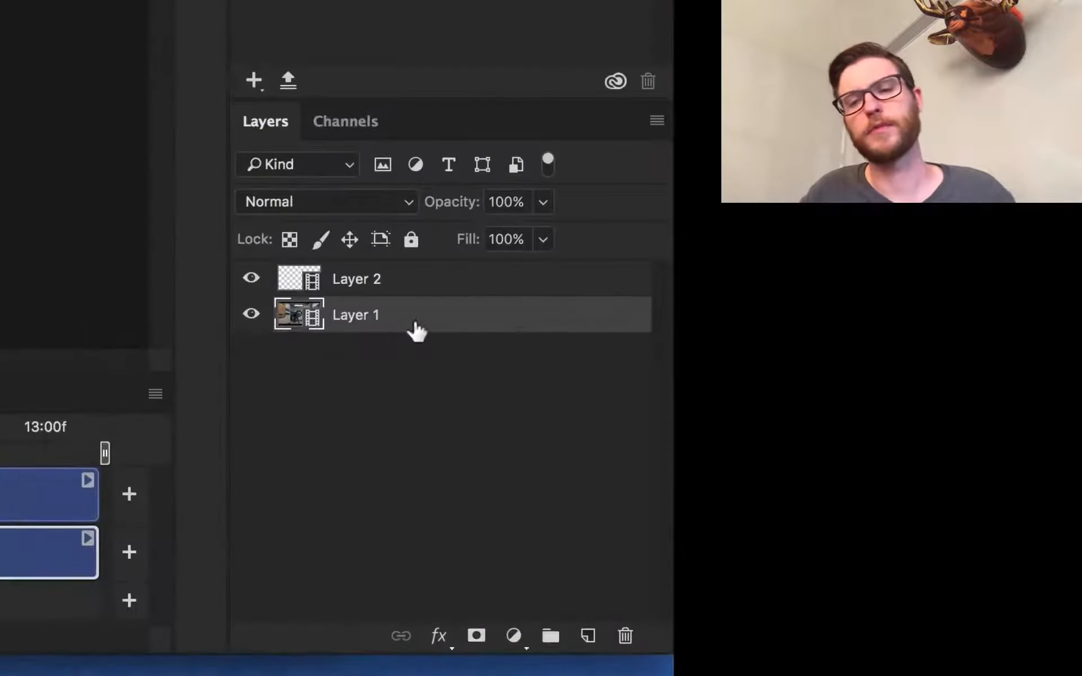
{"action": "left_click", "coordinate": [411, 242]}
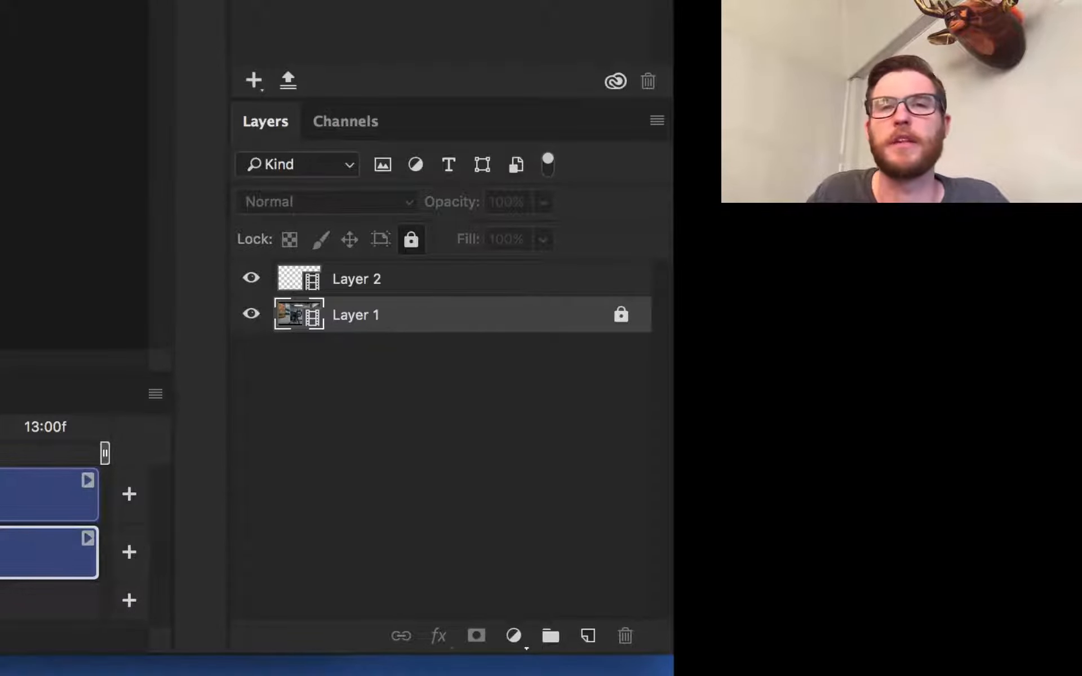
{"action": "left_click", "coordinate": [363, 292]}
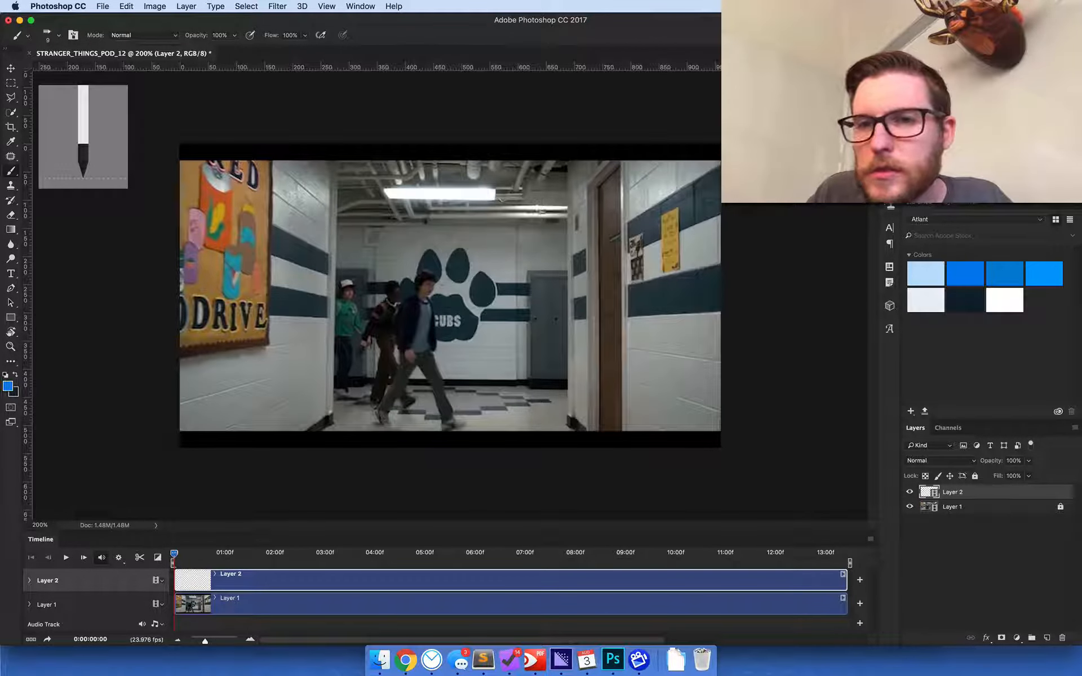
Step: Choose the thin 9 px tapered brush preset for drawing on the blank video layer
{"action": "left_click", "coordinate": [890, 190]}
{"action": "scroll", "coordinate": [809, 287], "scroll_direction": "down", "scroll_amount": 10}
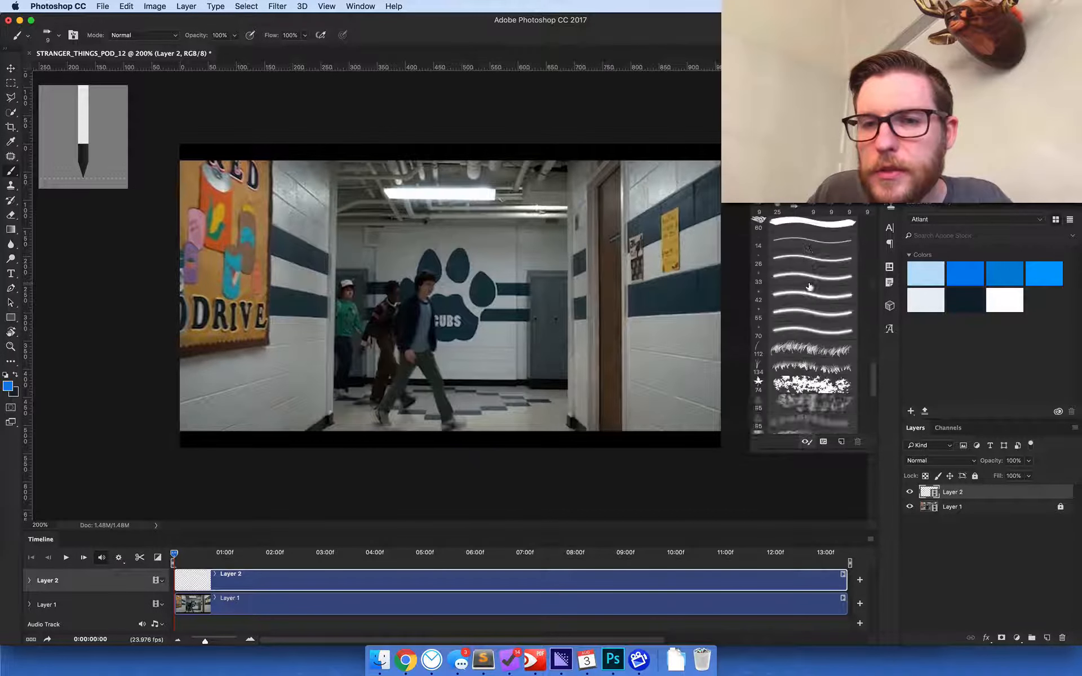
{"action": "scroll", "coordinate": [810, 288], "scroll_direction": "down", "scroll_amount": 10}
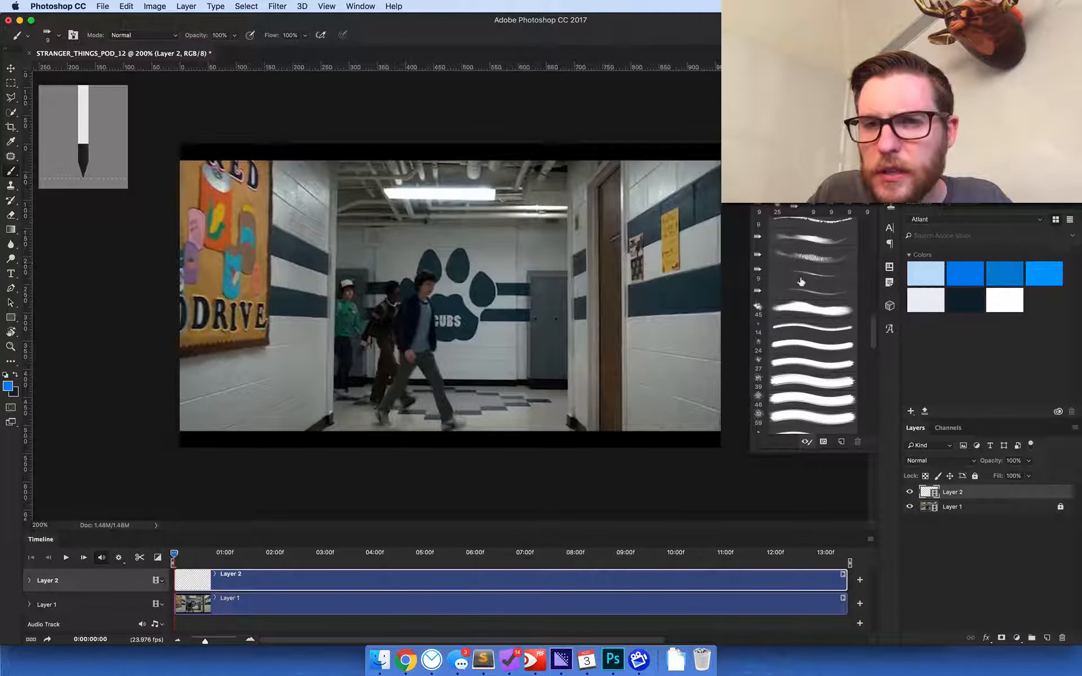
{"action": "left_click", "coordinate": [802, 276]}
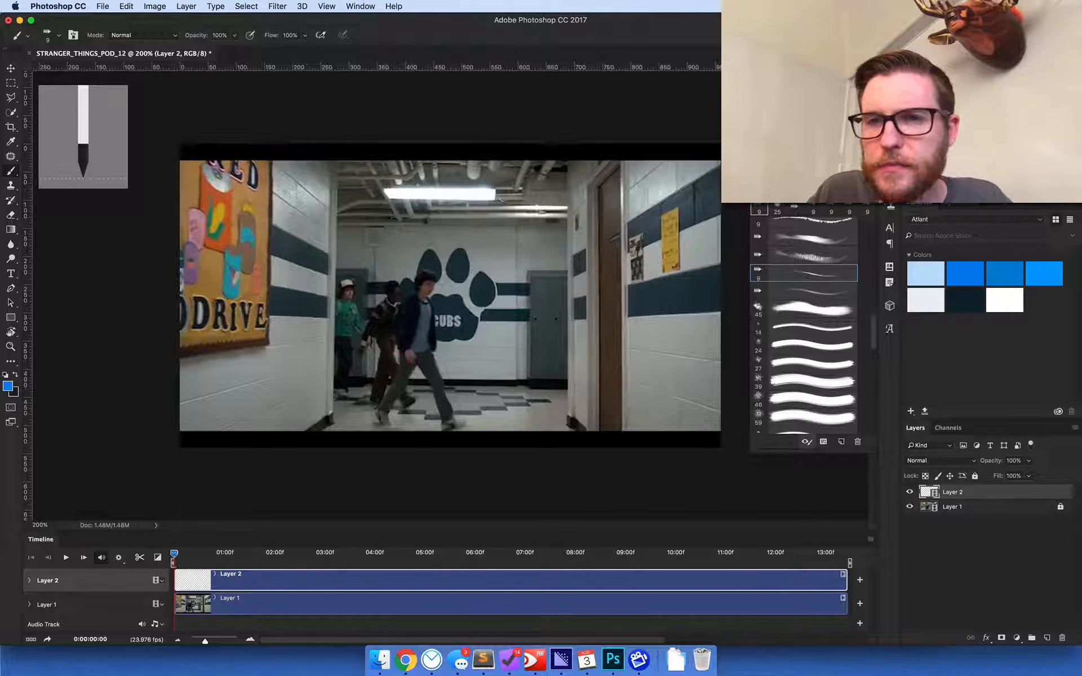
{"action": "left_click", "coordinate": [891, 191]}
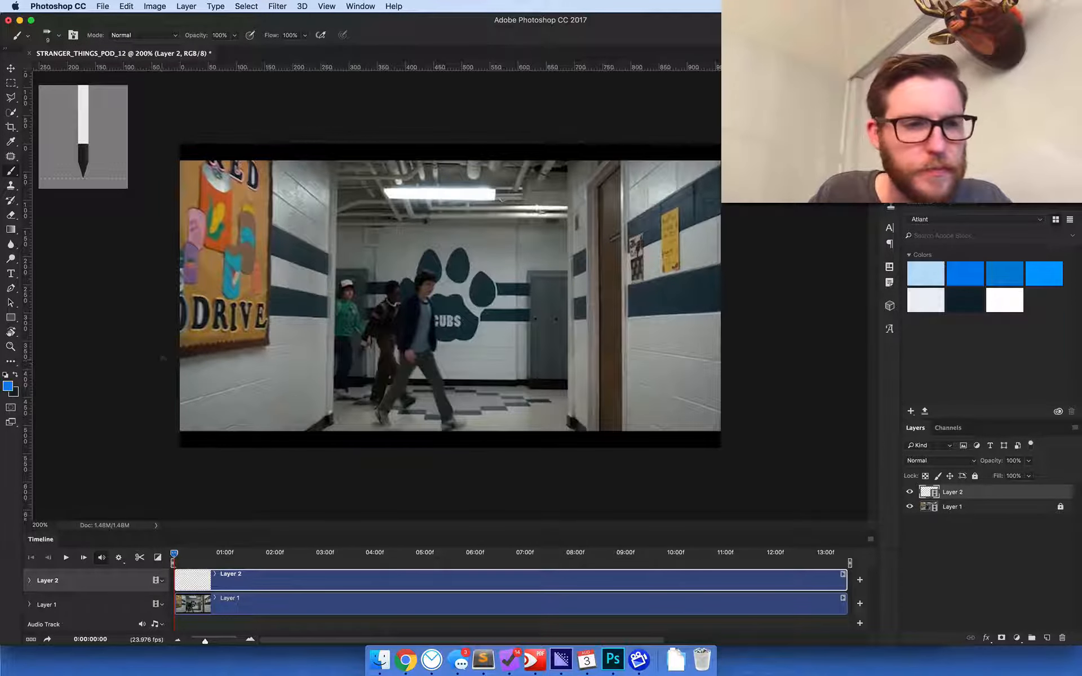
Step: Swap the foreground and background colours and sketch freehand brush lines beside the paw print on Layer 2's first frame
{"action": "key", "text": "z"}
{"action": "key", "text": "x"}
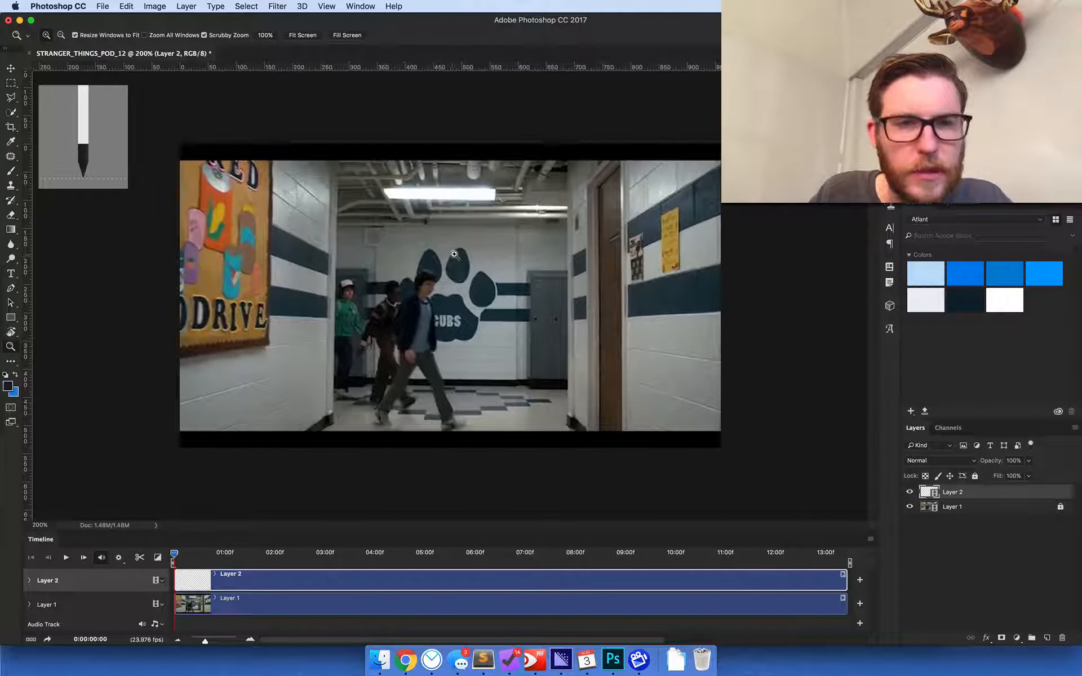
{"action": "key", "text": "b"}
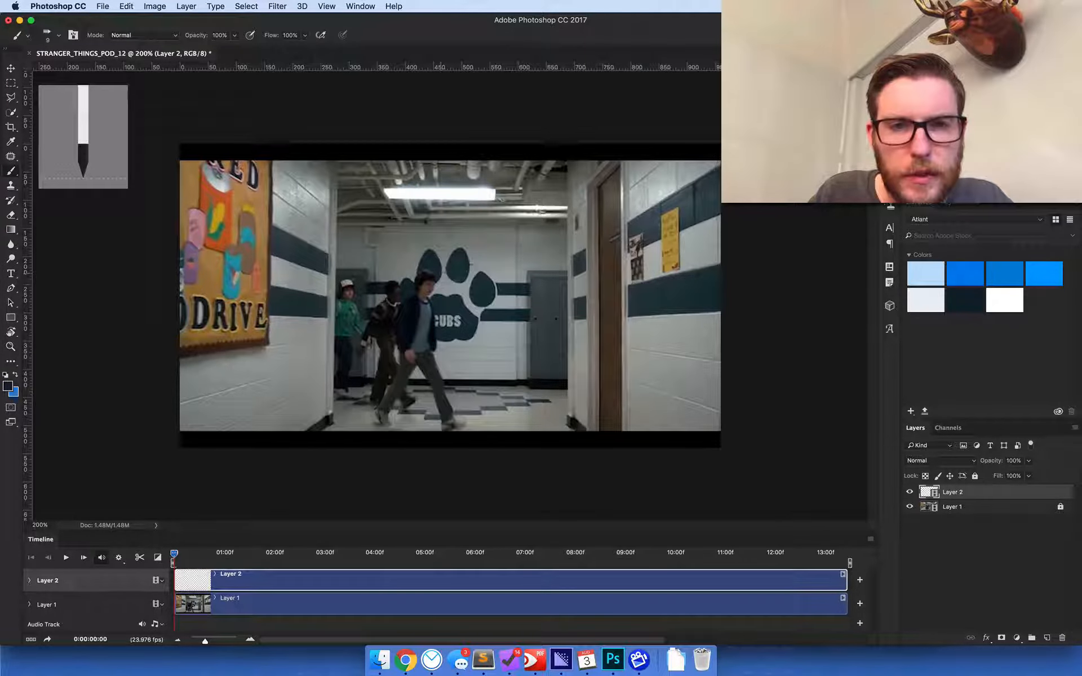
{"action": "mouse_move", "coordinate": [499, 281]}
{"action": "left_mouse_down"}
{"action": "mouse_move", "coordinate": [498, 254]}
{"action": "mouse_move", "coordinate": [540, 268]}
{"action": "left_mouse_up"}
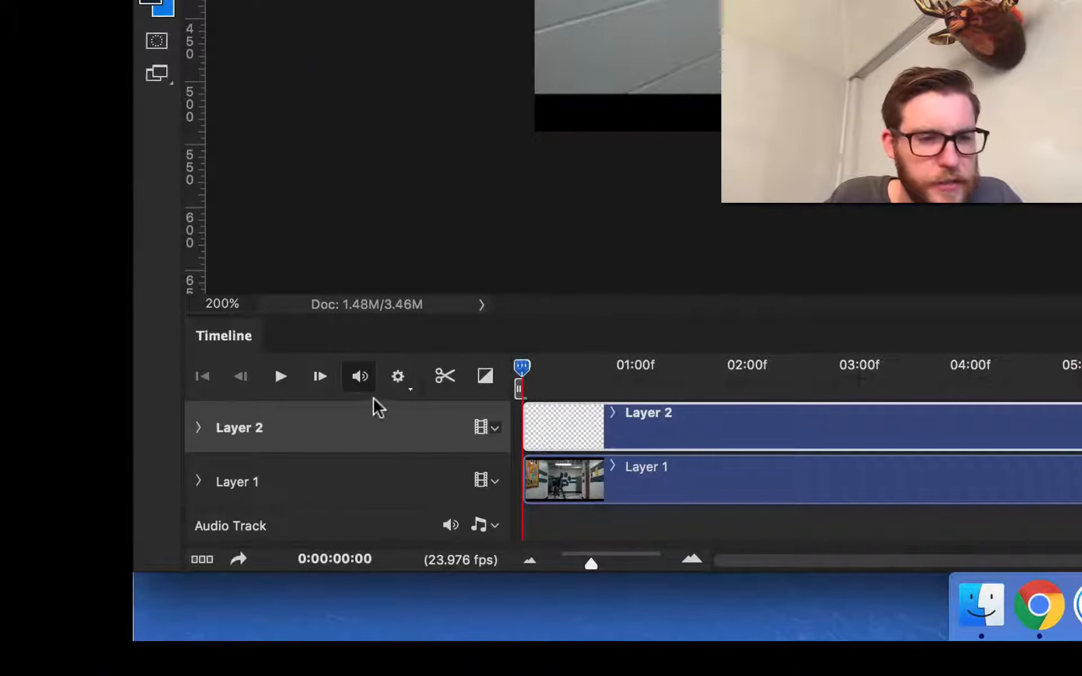
Step: Sketch a rough outline beside the paw print on frames 0:00:00:01 and 0:00:00:02, and go back to the first frame
{"action": "left_click", "coordinate": [319, 376]}
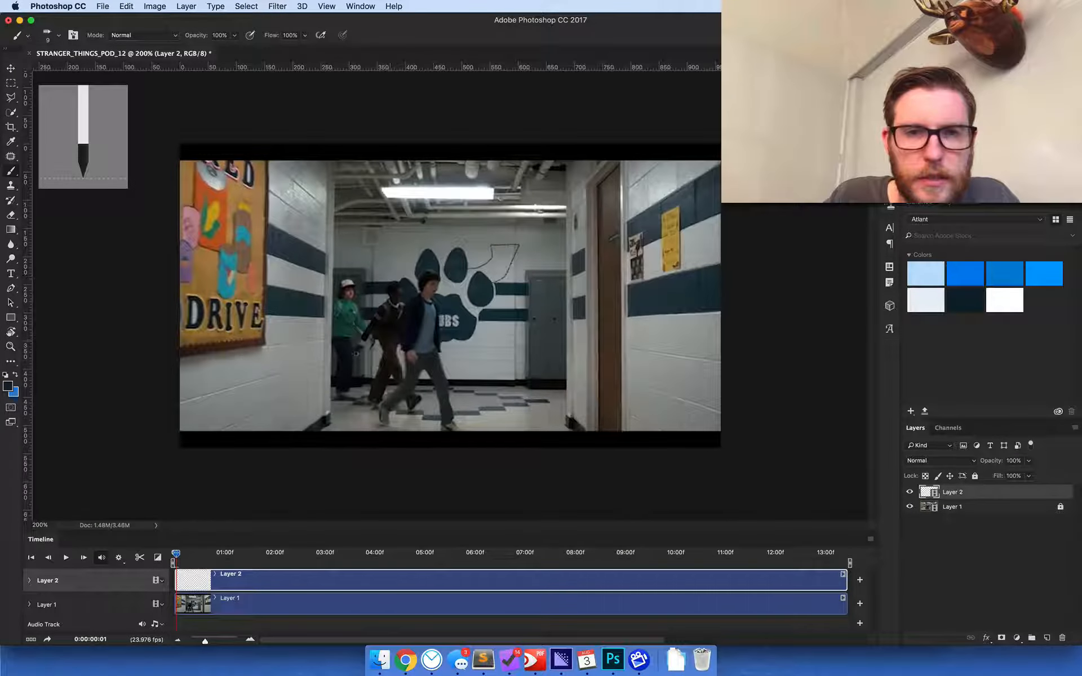
{"action": "left_click", "coordinate": [84, 558]}
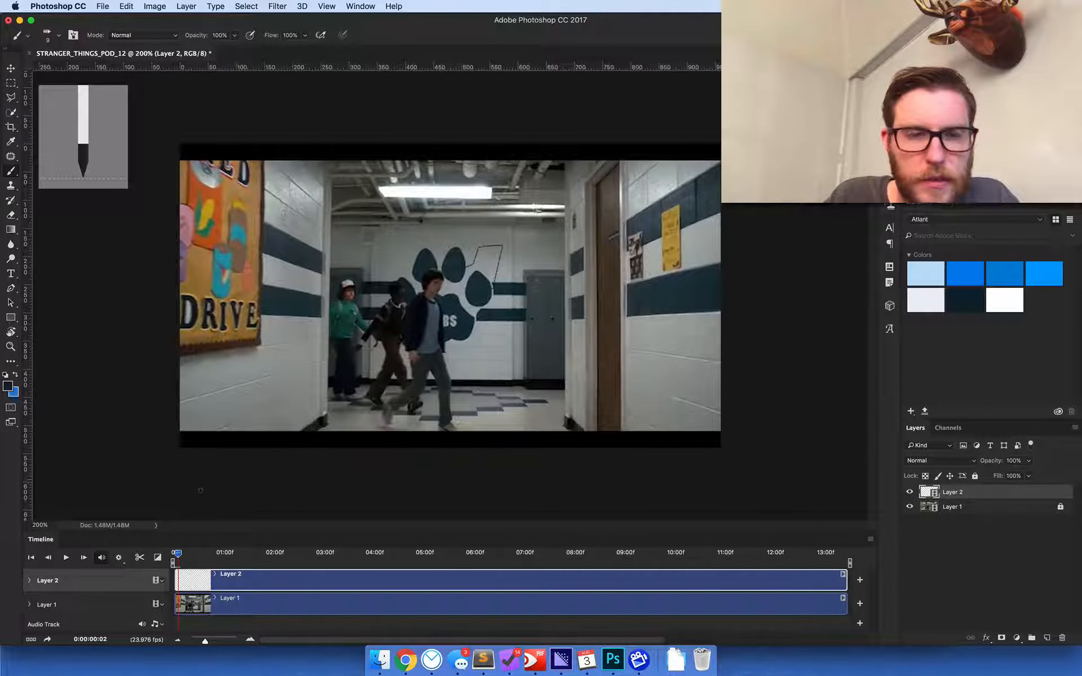
{"action": "left_click", "coordinate": [48, 558]}
{"action": "left_click", "coordinate": [48, 558]}
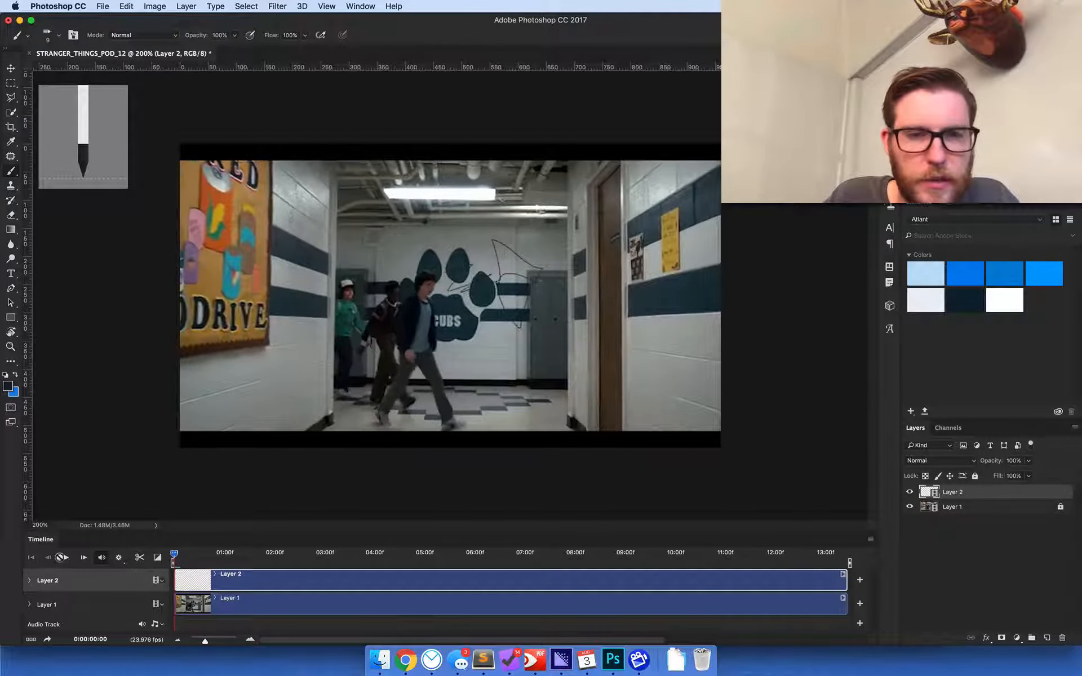
Step: Advance one frame at a time to 0:00:00:09, adding freehand brush marks on Layer 2 along the way
{"action": "left_click", "coordinate": [84, 557]}
{"action": "left_click", "coordinate": [84, 557]}
{"action": "left_click", "coordinate": [84, 557]}
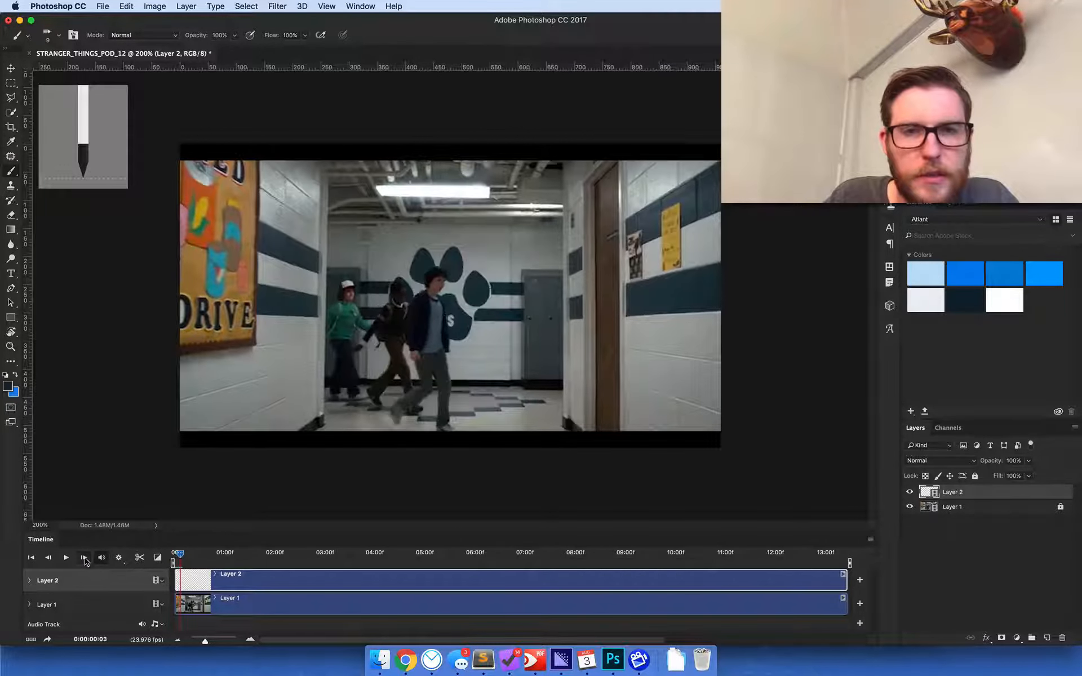
{"action": "left_click", "coordinate": [84, 557]}
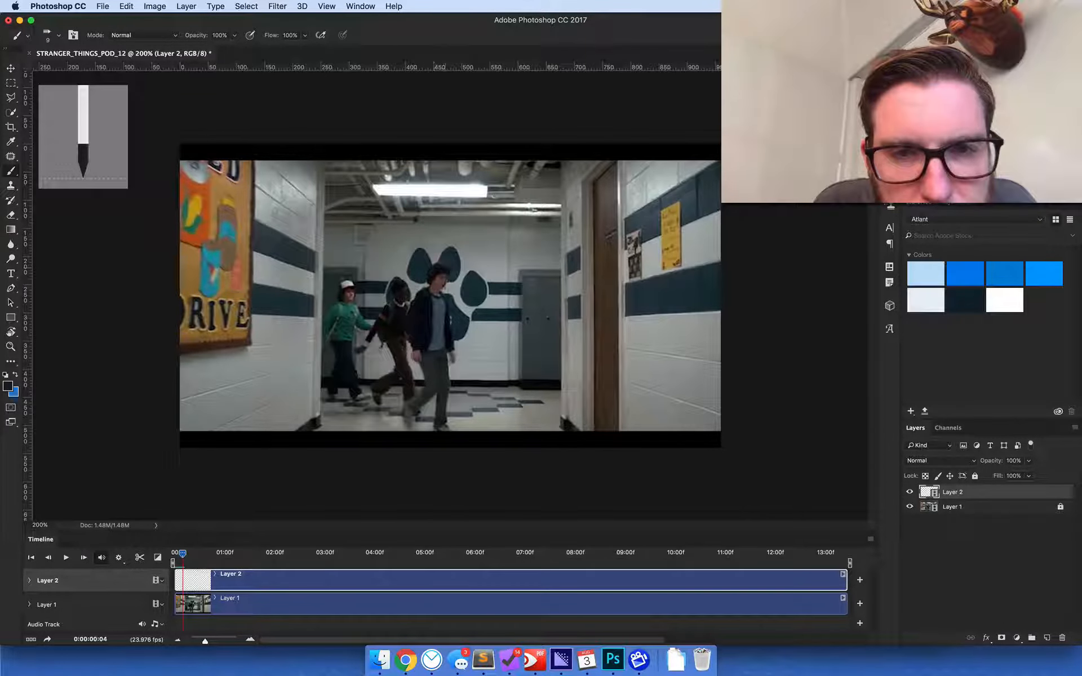
{"action": "left_click", "coordinate": [84, 557]}
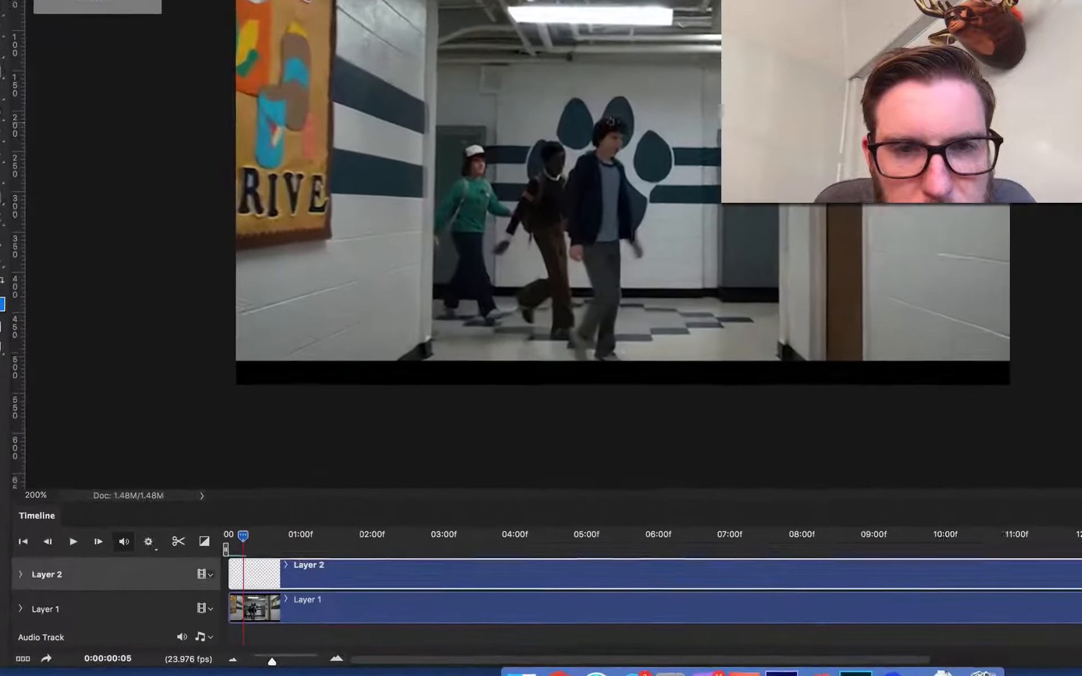
{"action": "left_click", "coordinate": [99, 540]}
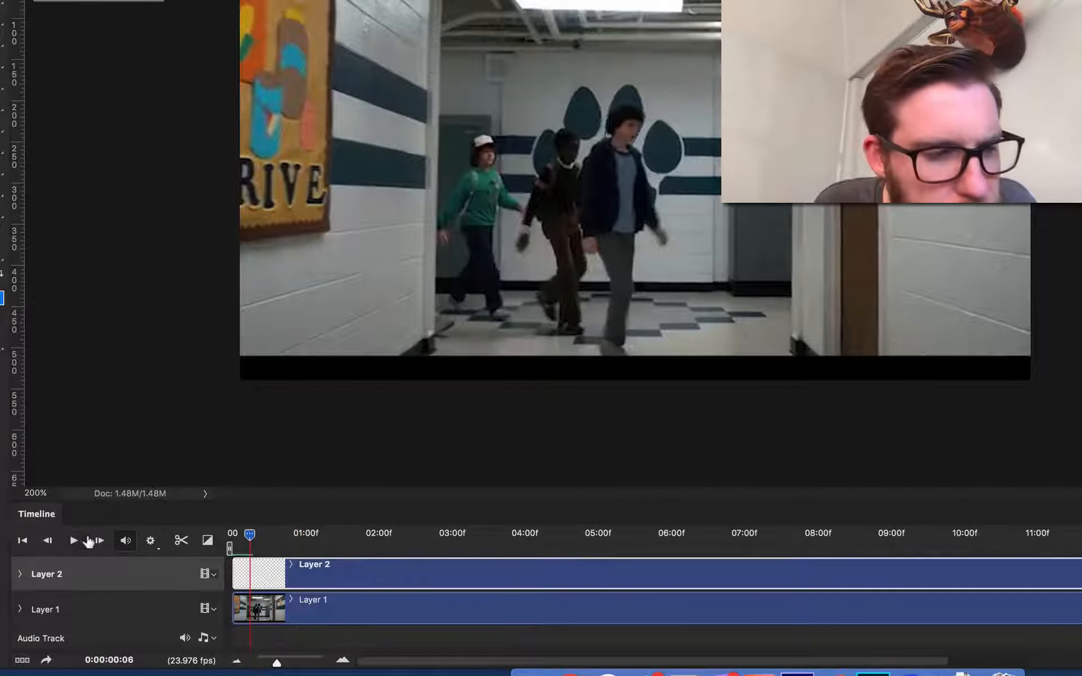
{"action": "left_click", "coordinate": [99, 541]}
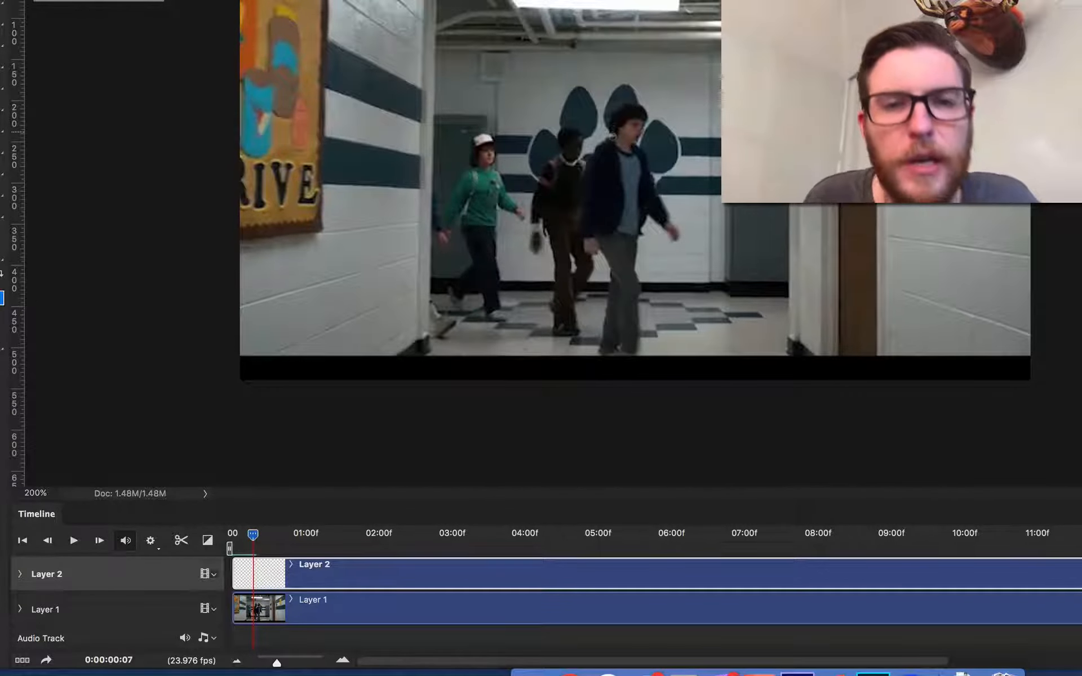
{"action": "left_click", "coordinate": [99, 541]}
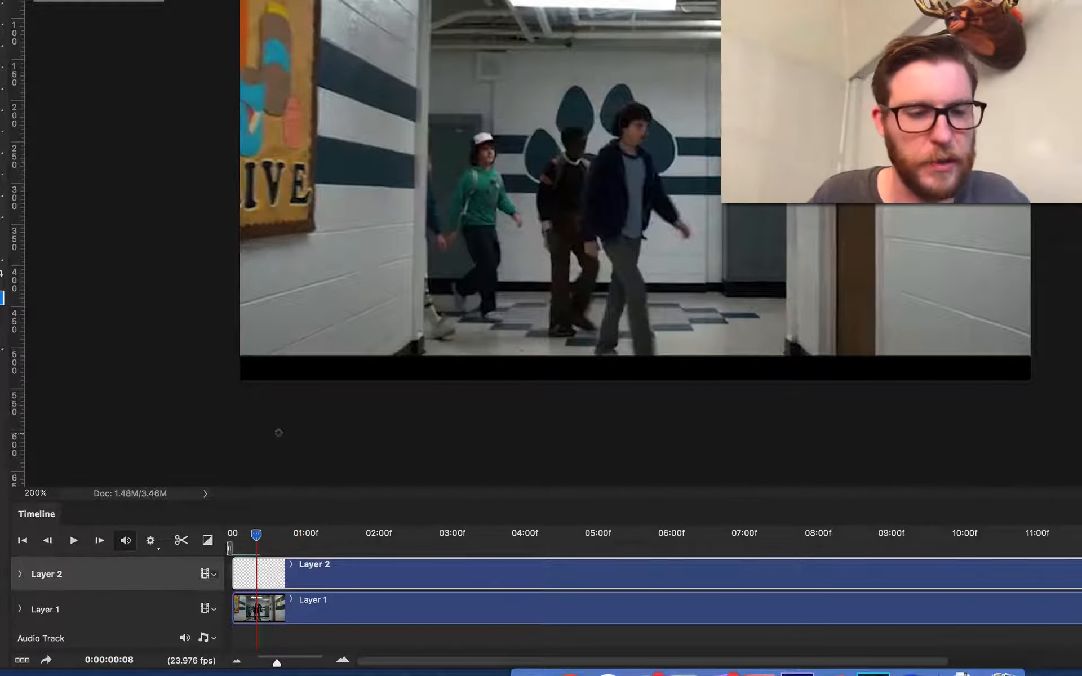
{"action": "left_click", "coordinate": [99, 541]}
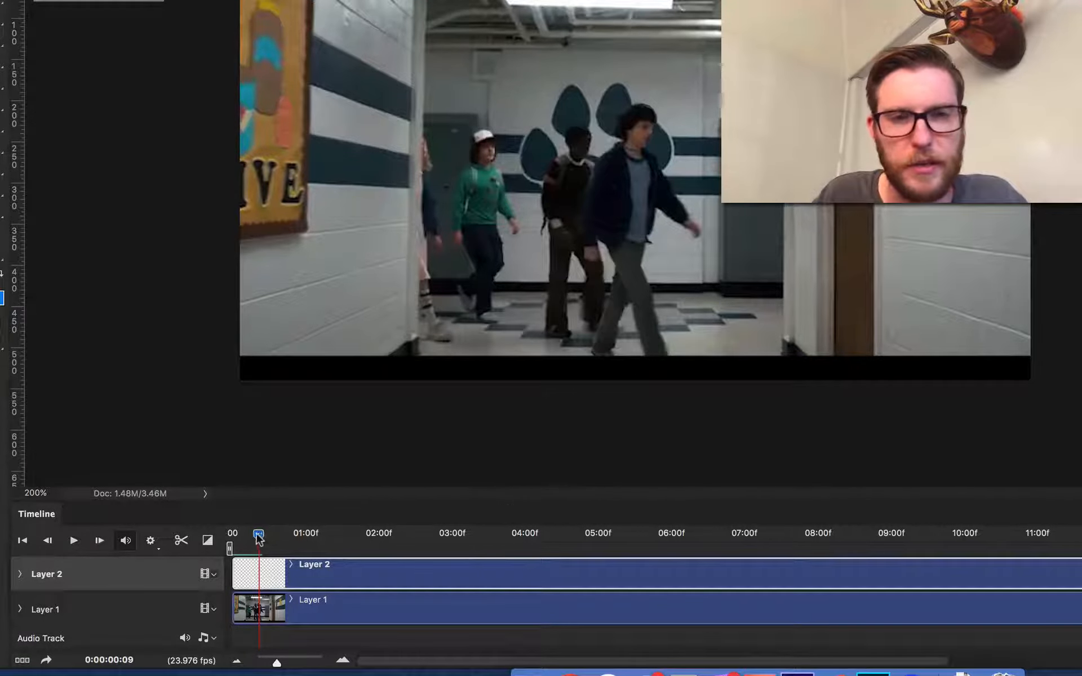
Step: Return to the first frame, hide the footage layer, and play back the drawn frames alone
{"action": "left_click_drag", "start_coordinate": [259, 535], "coordinate": [230, 538]}
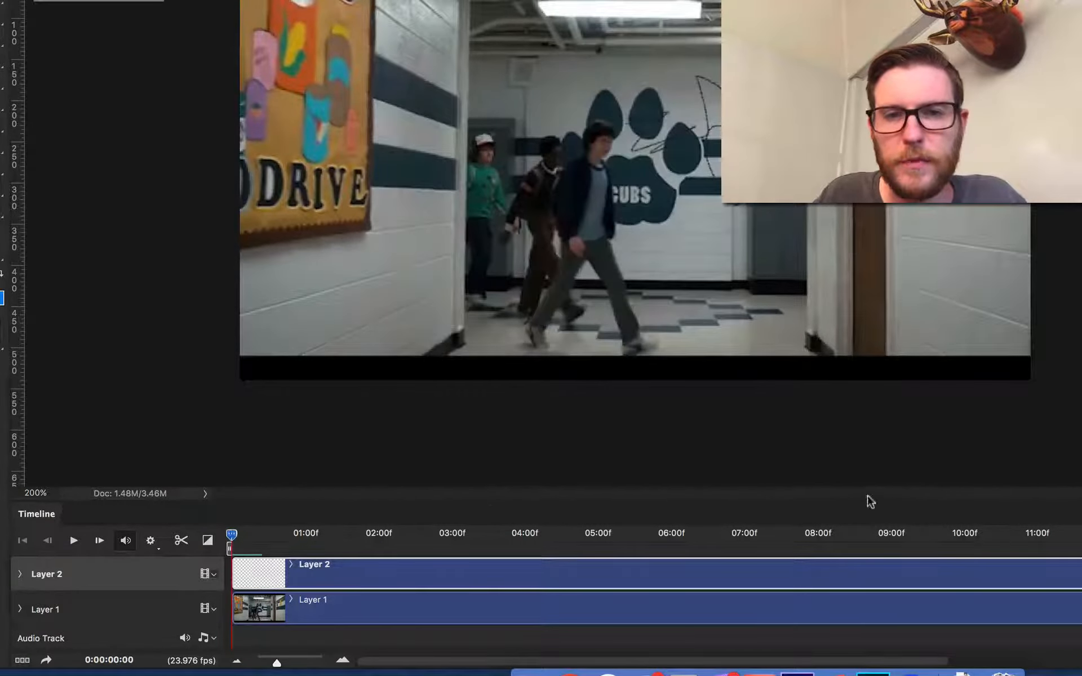
{"action": "left_click", "coordinate": [1079, 395]}
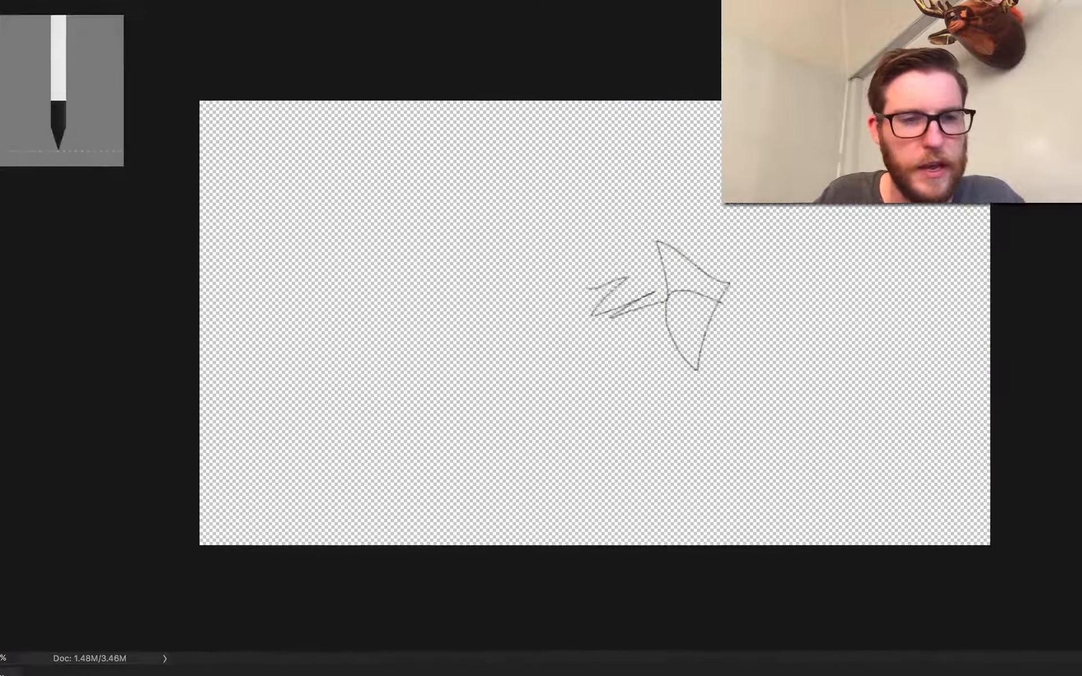
{"action": "left_click", "coordinate": [73, 540]}
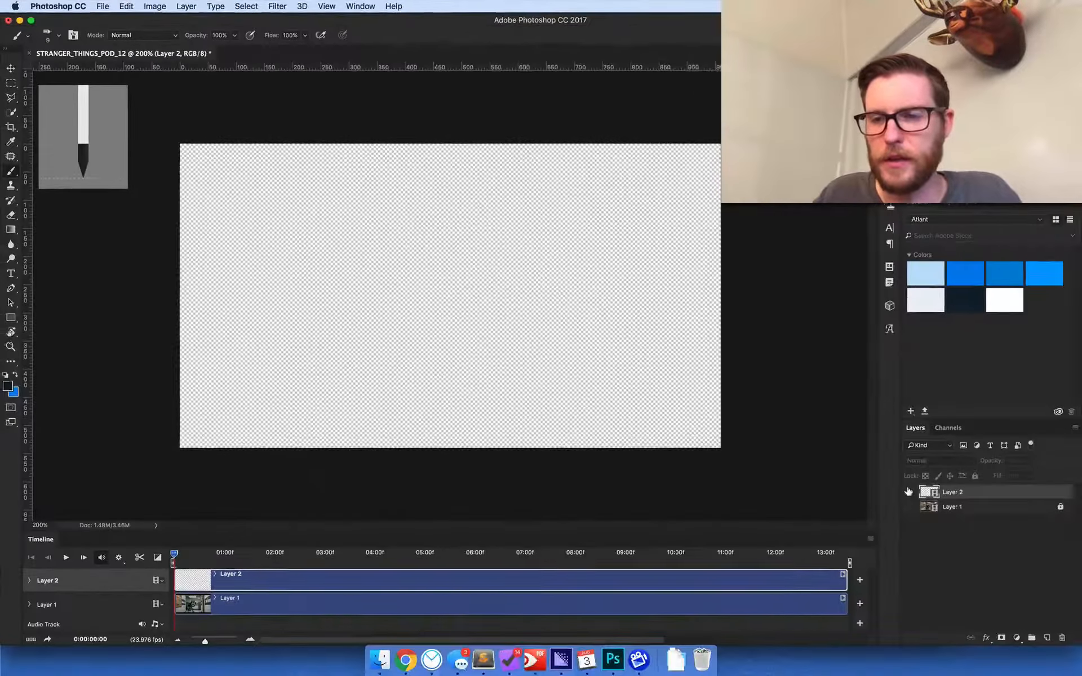
Step: Show Layer 2, toggle the footage layer on and off again, and scrub the first drawn frames
{"action": "left_click", "coordinate": [908, 492]}
{"action": "left_click", "coordinate": [909, 506]}
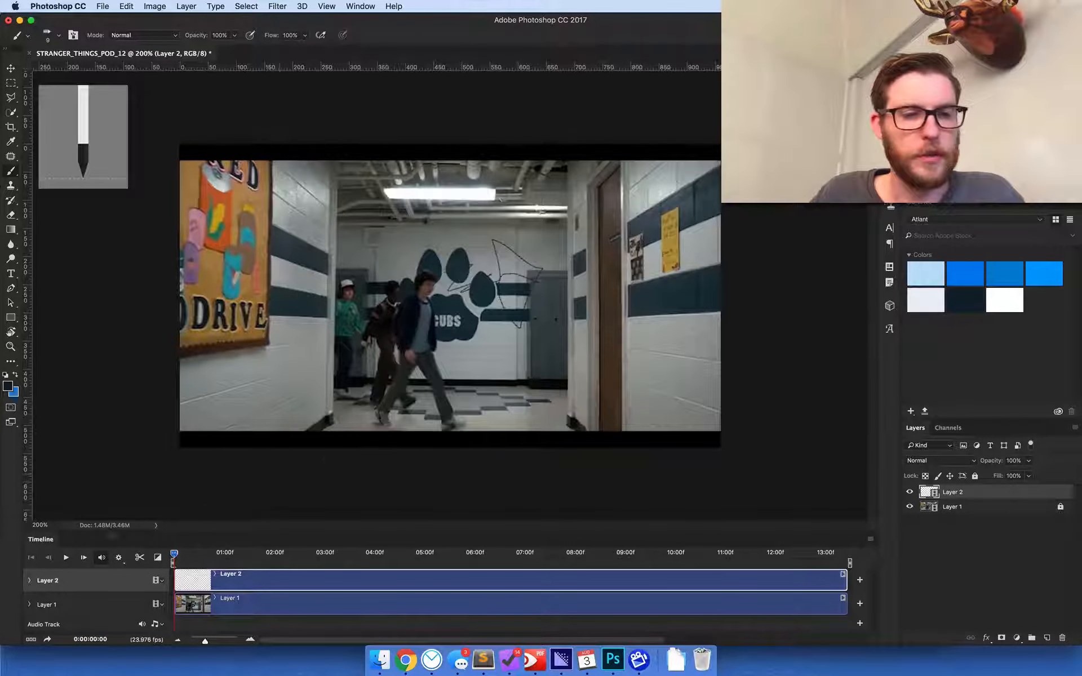
{"action": "left_click", "coordinate": [910, 507]}
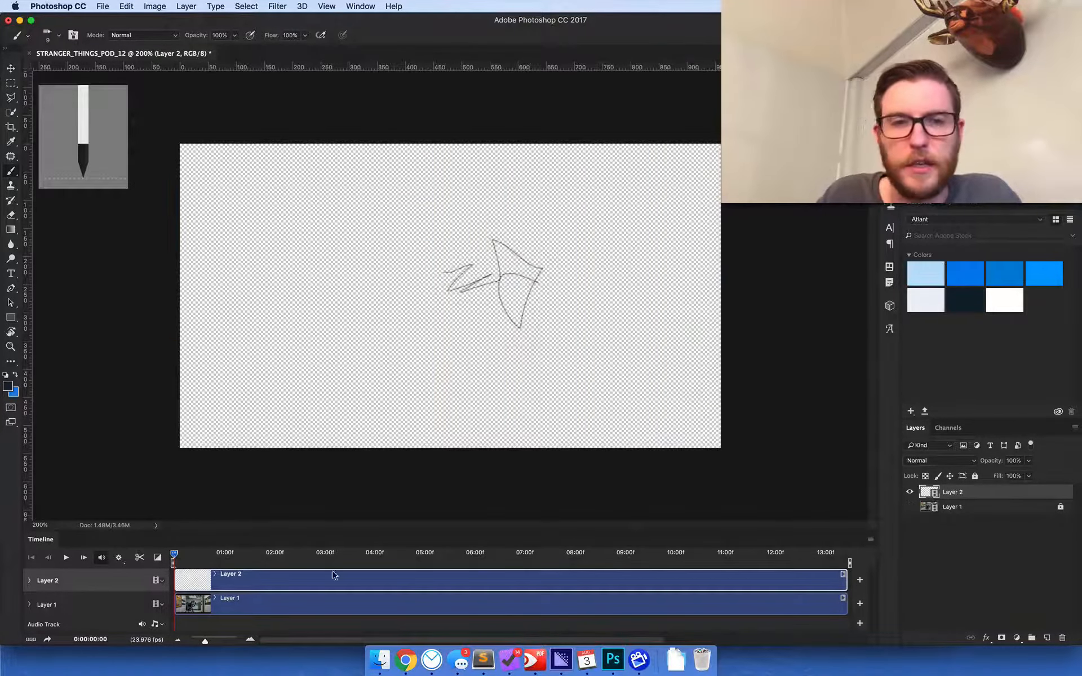
{"action": "left_click", "coordinate": [184, 553]}
{"action": "mouse_move", "coordinate": [186, 555]}
{"action": "left_mouse_down"}
{"action": "mouse_move", "coordinate": [196, 555]}
{"action": "mouse_move", "coordinate": [187, 555]}
{"action": "left_mouse_up"}
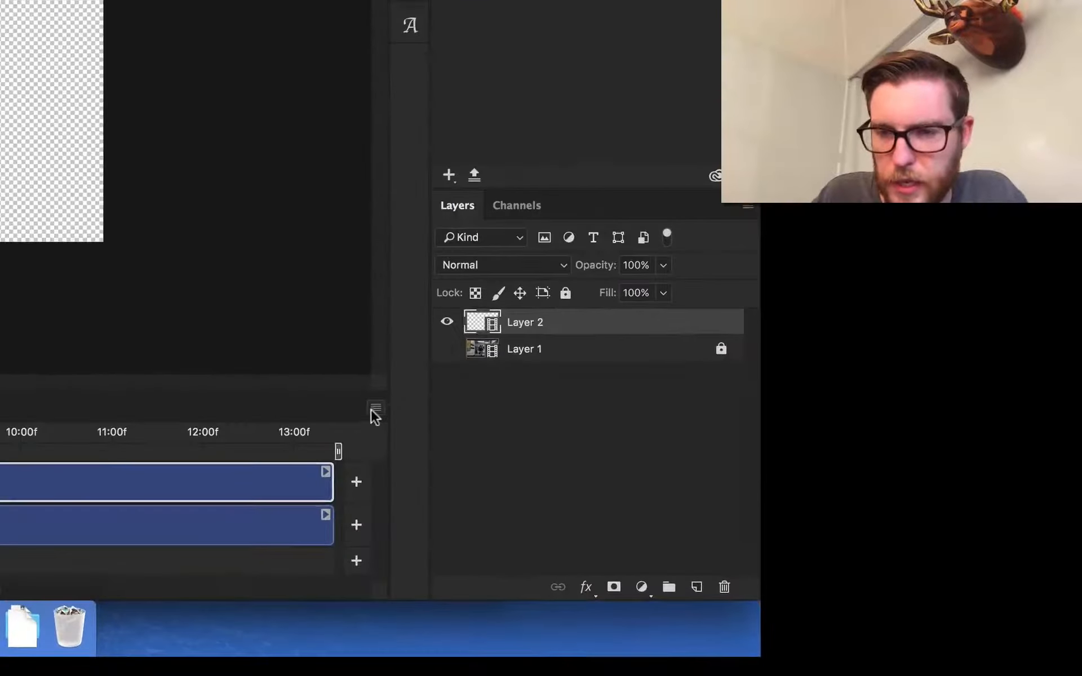
Step: Check the Onion Skin Options without applying changes, and enable onion skins for the video timeline
{"action": "left_click", "coordinate": [734, 502]}
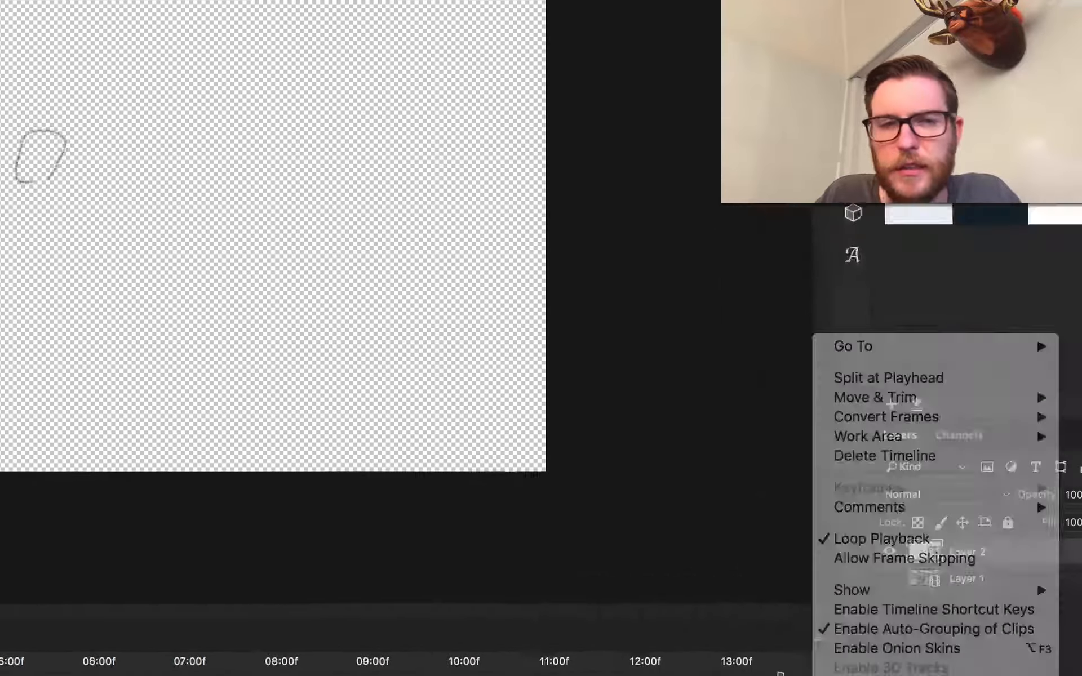
{"action": "left_click", "coordinate": [465, 458]}
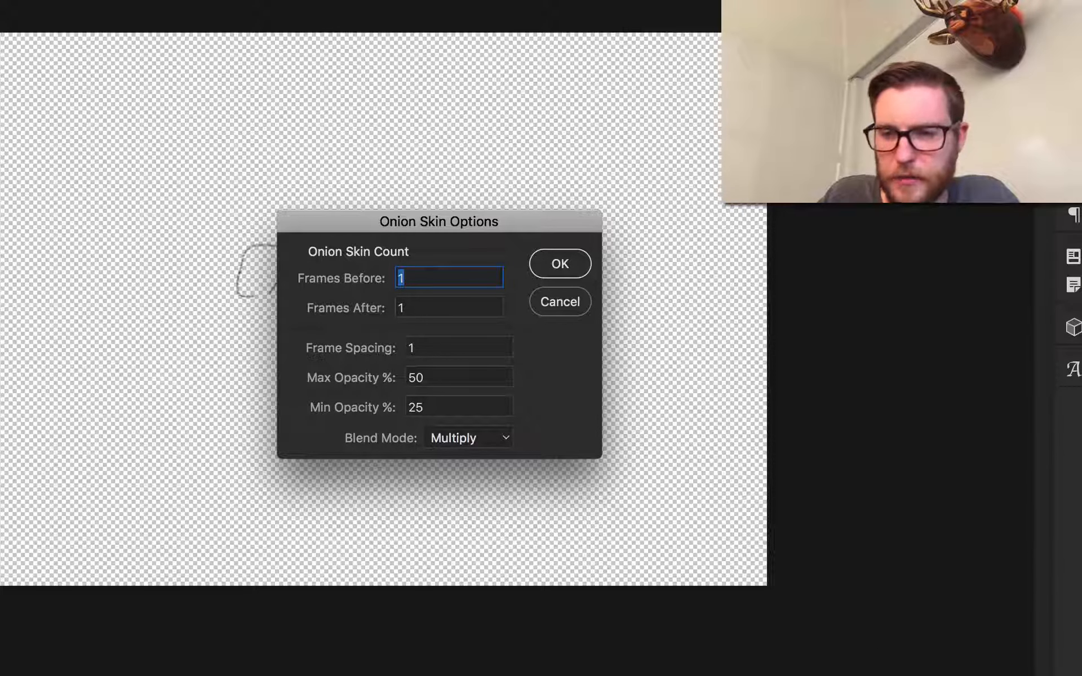
{"action": "left_click", "coordinate": [560, 302]}
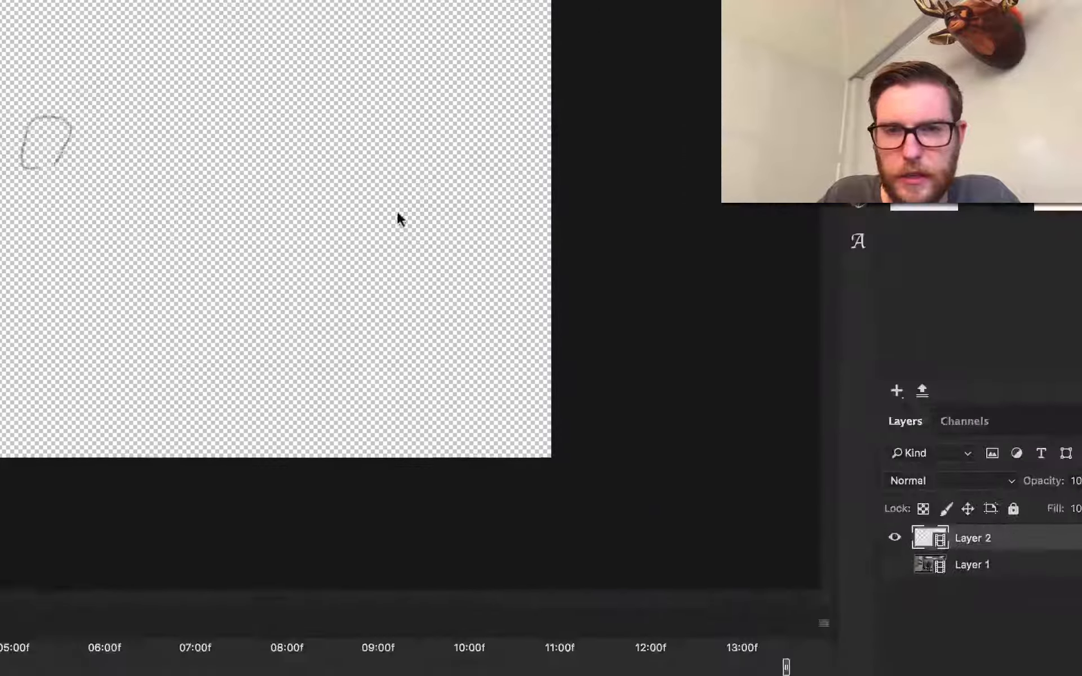
{"action": "left_click", "coordinate": [389, 365]}
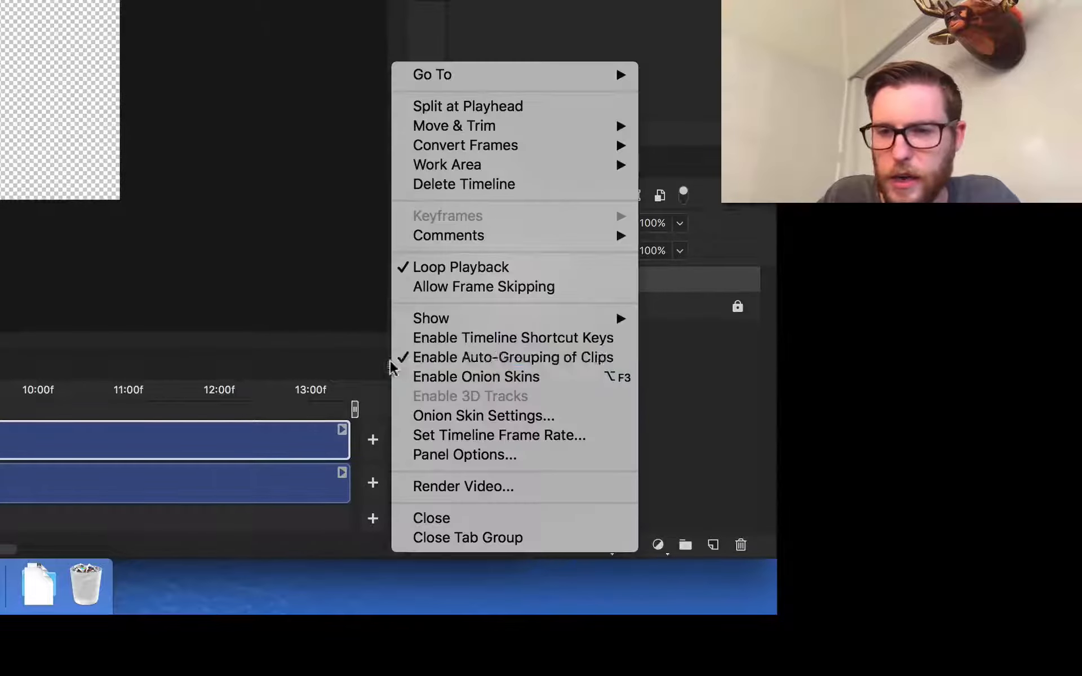
{"action": "left_click", "coordinate": [451, 376]}
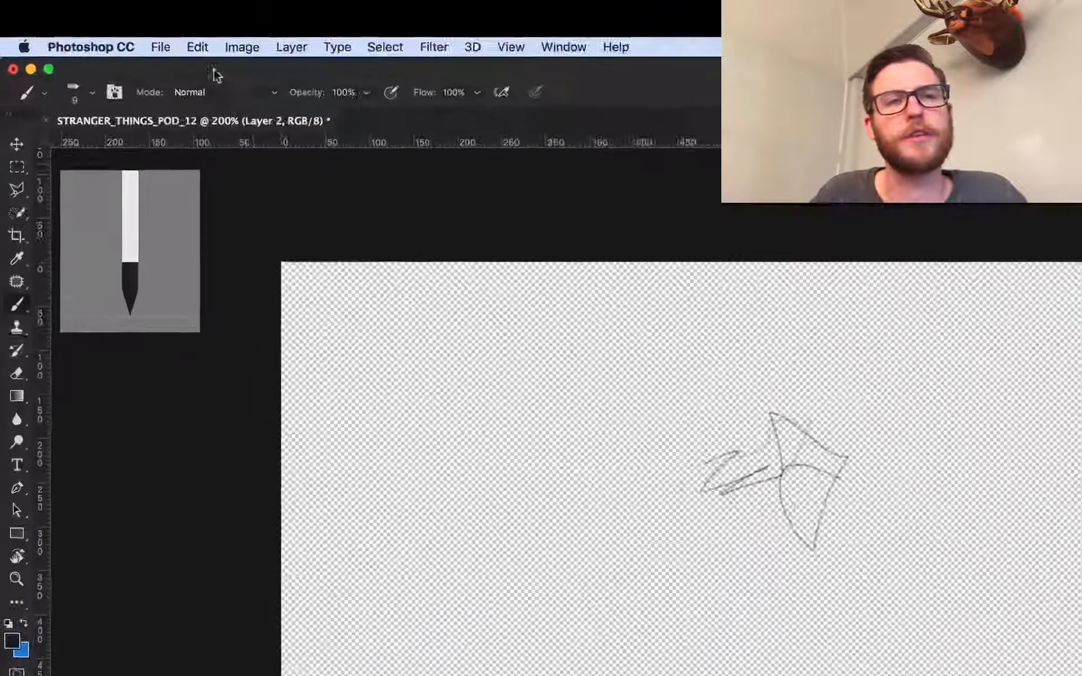
Step: Look up the Next Frame and Previous Frame keyboard shortcuts under the Timeline (Video) panel commands, and cancel without changes
{"action": "left_click", "coordinate": [126, 6]}
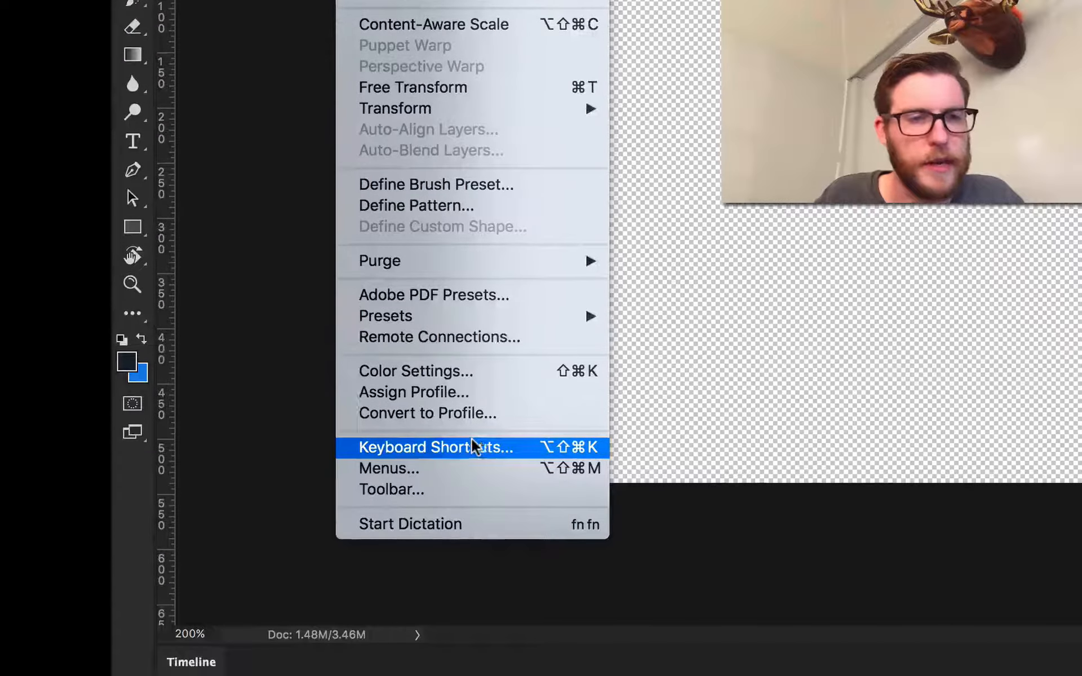
{"action": "left_click", "coordinate": [472, 445]}
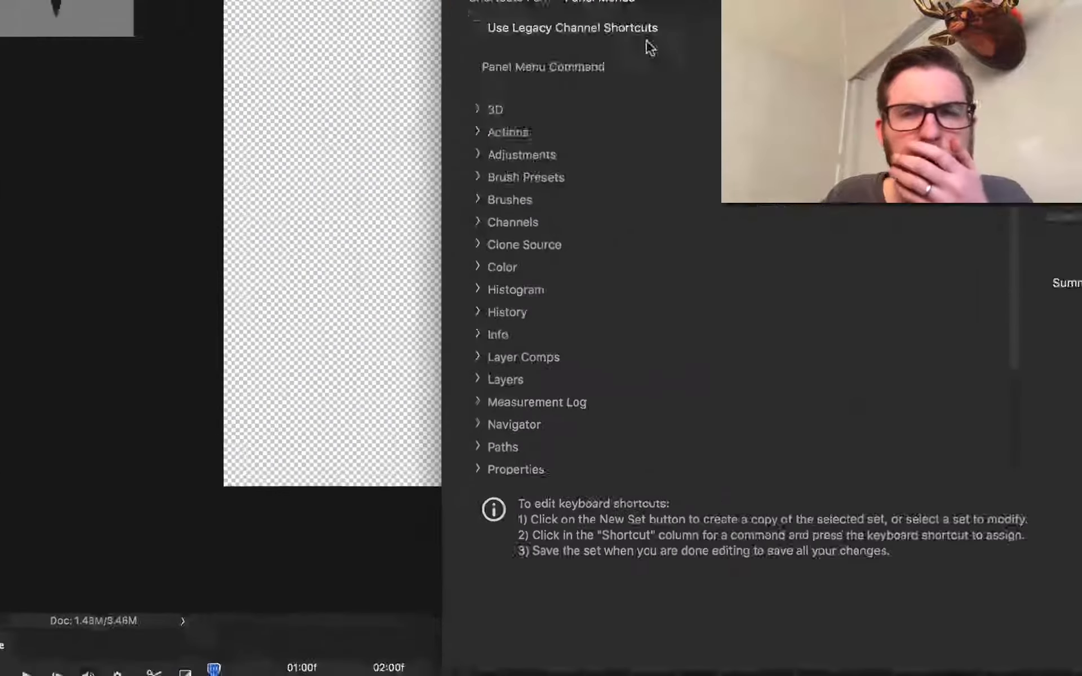
{"action": "scroll", "coordinate": [866, 307], "scroll_direction": "down", "scroll_amount": 5}
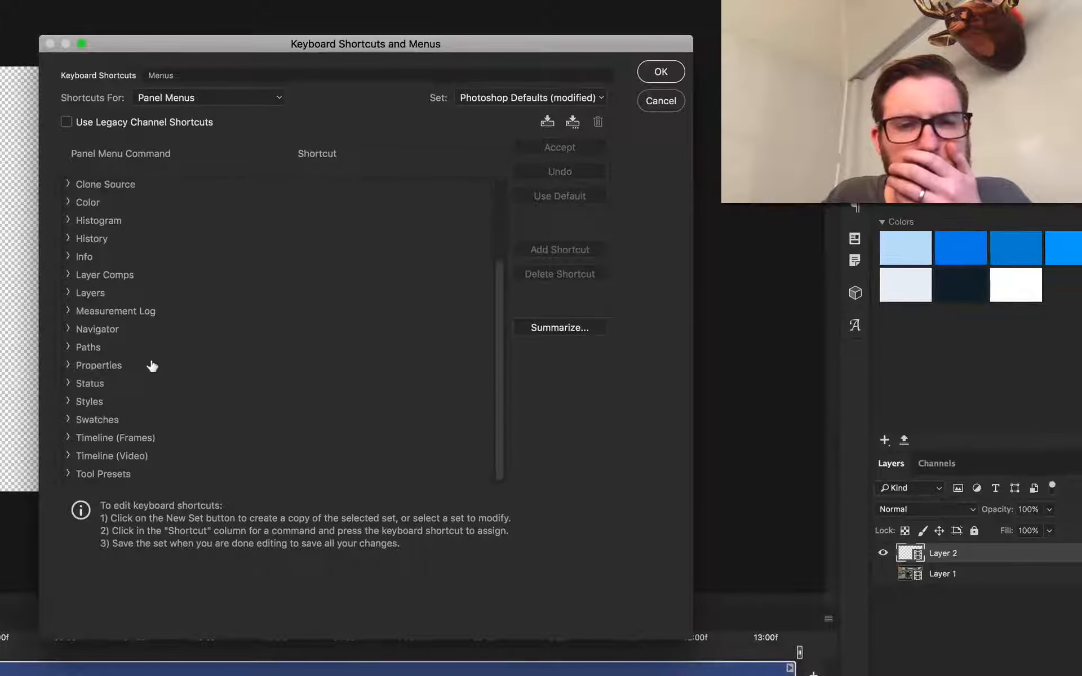
{"action": "left_click", "coordinate": [68, 457]}
{"action": "scroll", "coordinate": [248, 400], "scroll_direction": "down", "scroll_amount": 1}
{"action": "scroll", "coordinate": [248, 400], "scroll_direction": "down", "scroll_amount": 10}
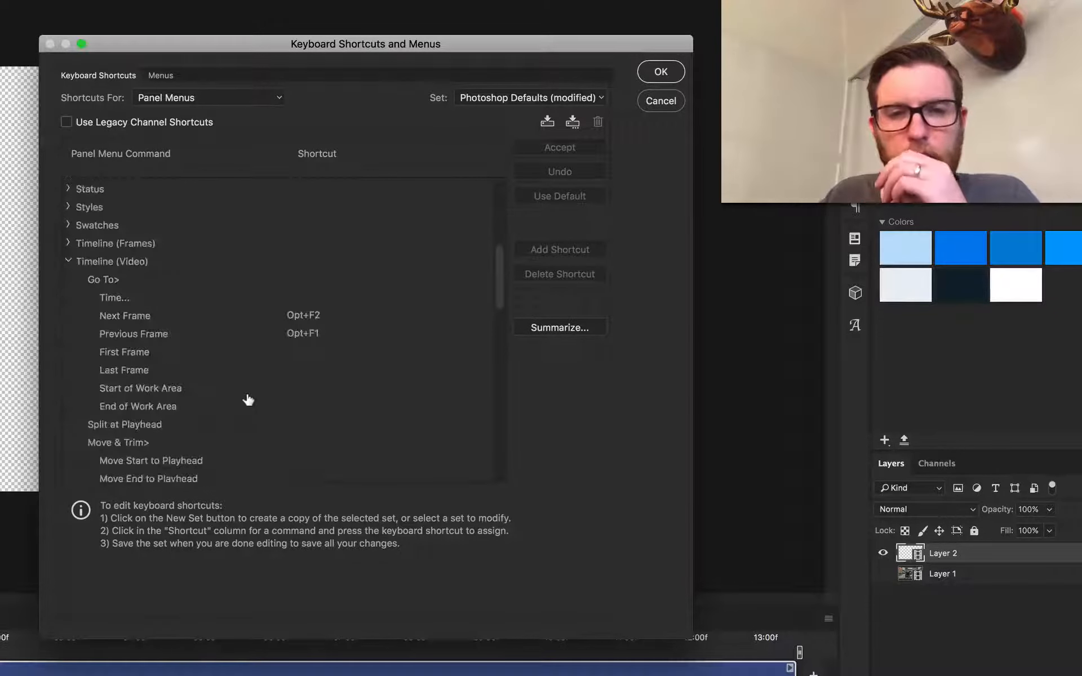
{"action": "left_click", "coordinate": [135, 304]}
{"action": "left_click", "coordinate": [139, 326]}
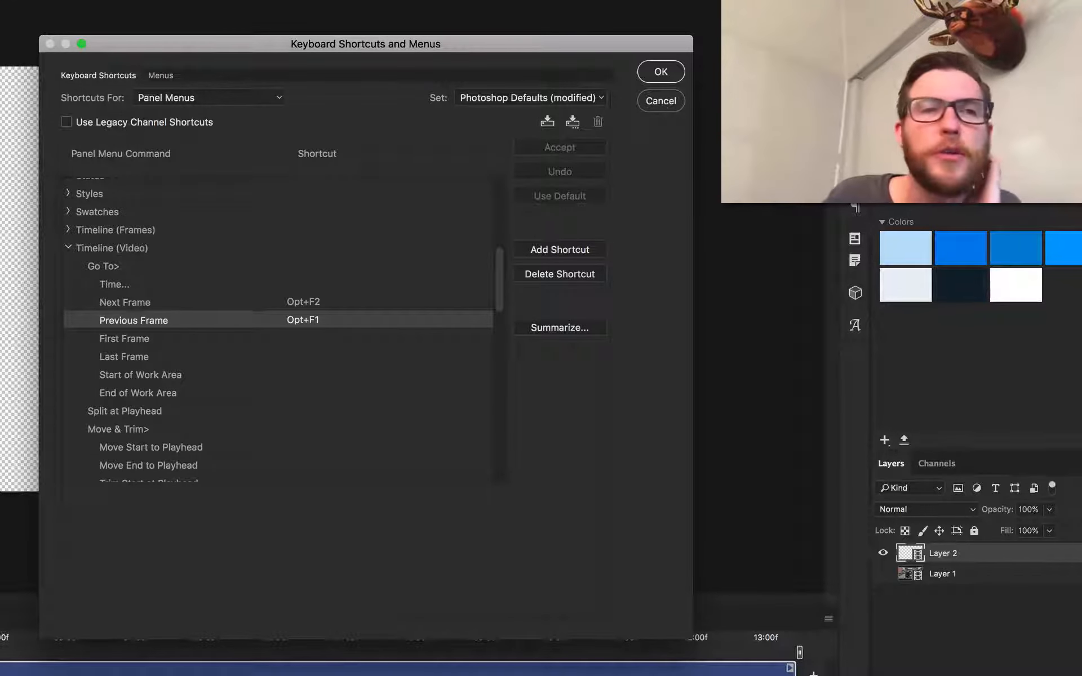
{"action": "left_click", "coordinate": [648, 96]}
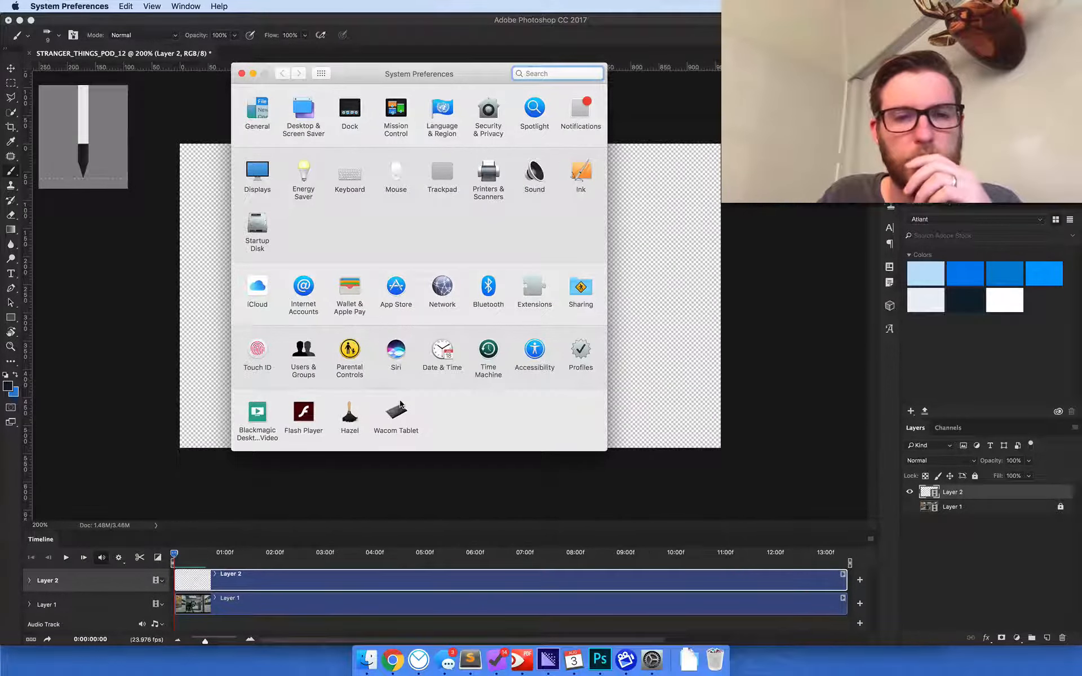
Step: Check the Wacom Tablet settings in System Preferences, and quit back to Photoshop
{"action": "left_click", "coordinate": [397, 408]}
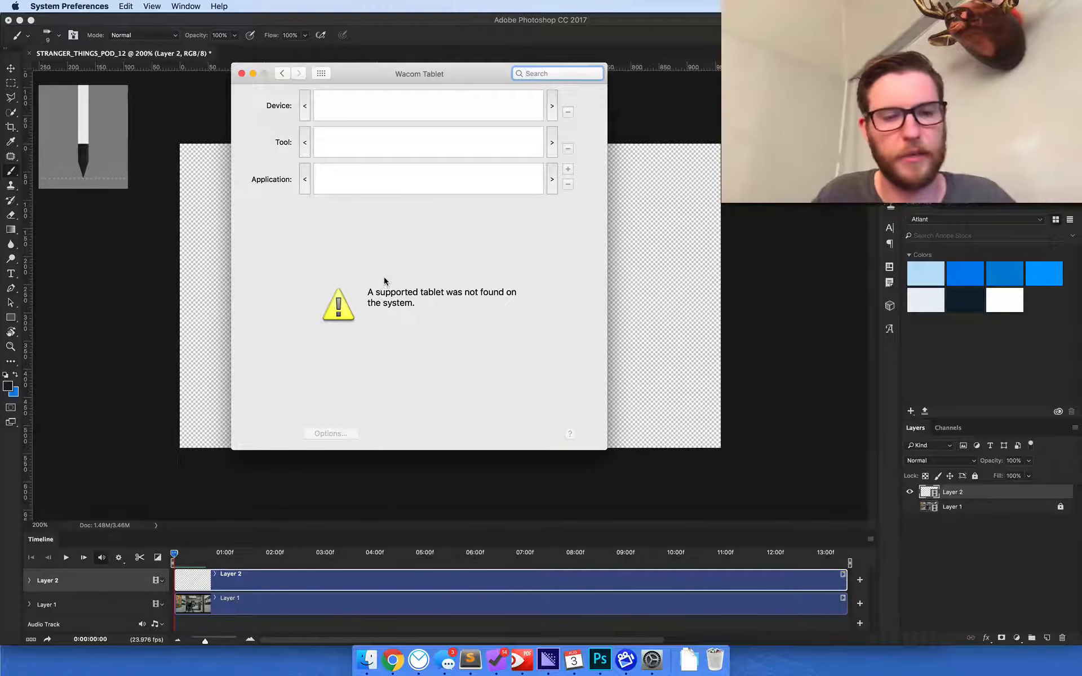
{"action": "key", "text": "super+q"}
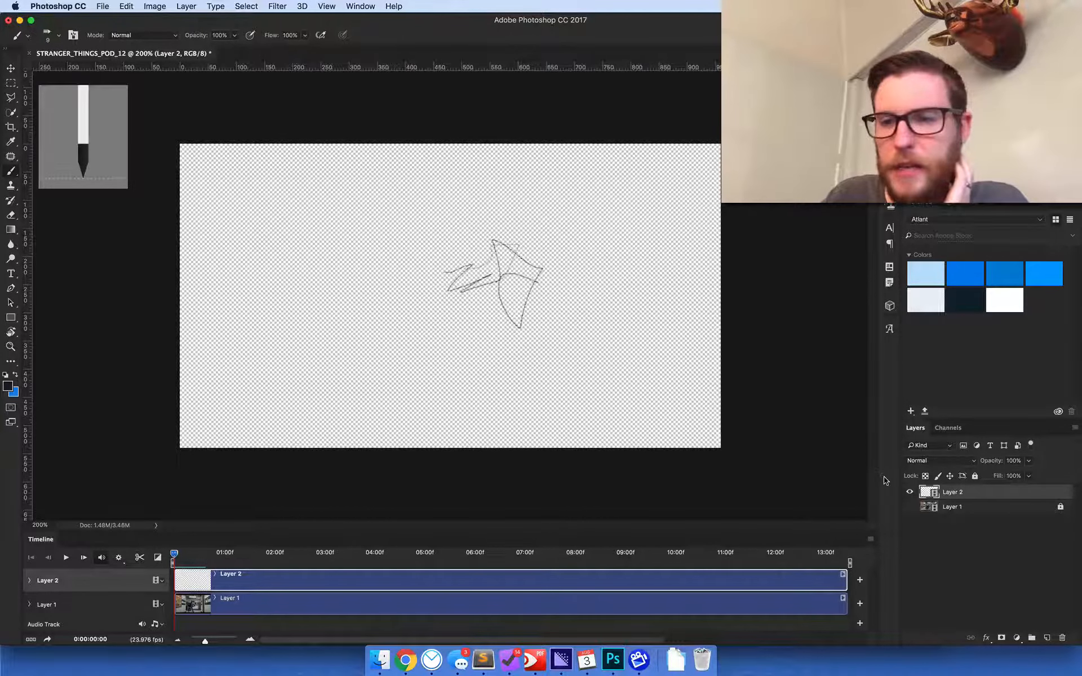
Step: Review the Render Video settings, including the Straight - Unmatted alpha channel and Animation High Quality preset, and cancel the export
{"action": "left_click", "coordinate": [103, 6]}
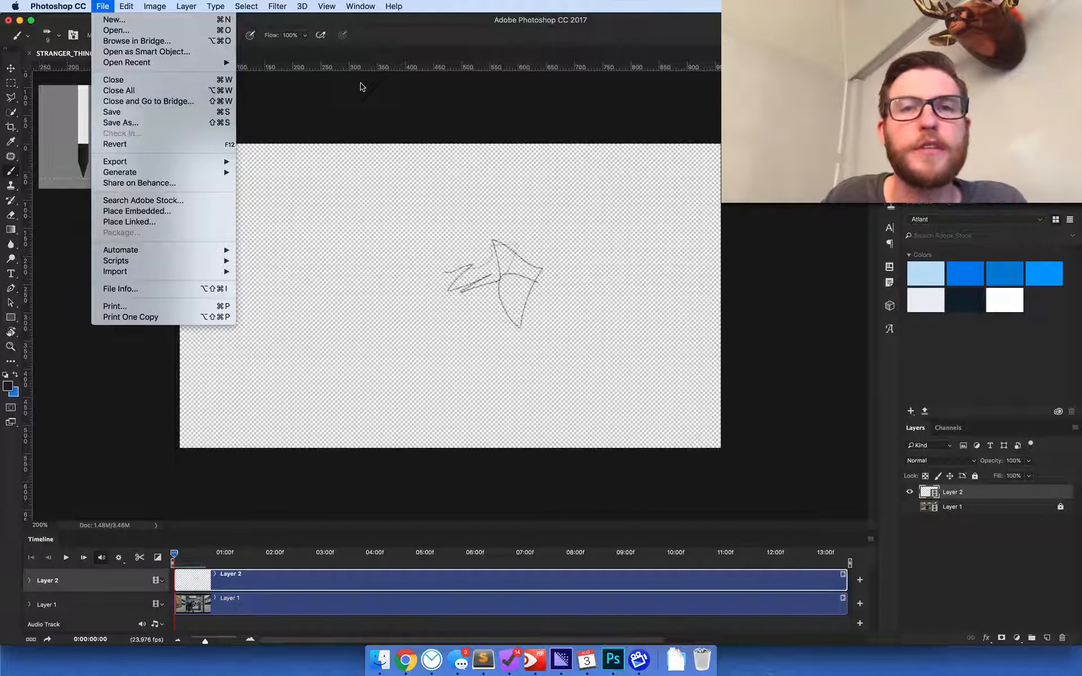
{"action": "left_click", "coordinate": [396, 80]}
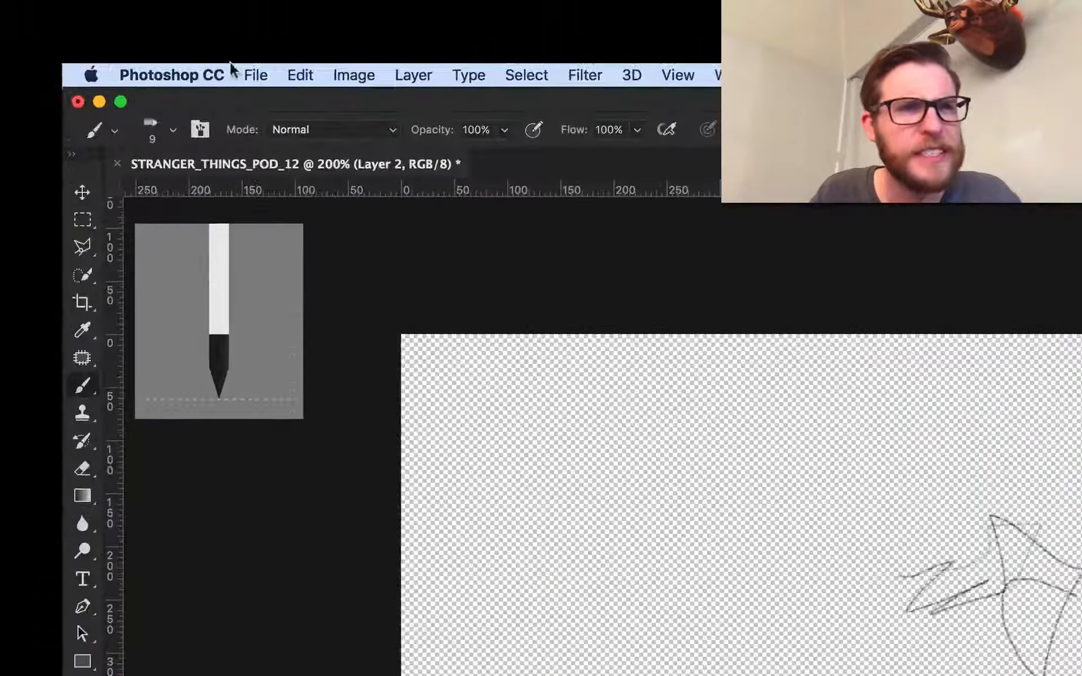
{"action": "left_click", "coordinate": [215, 57]}
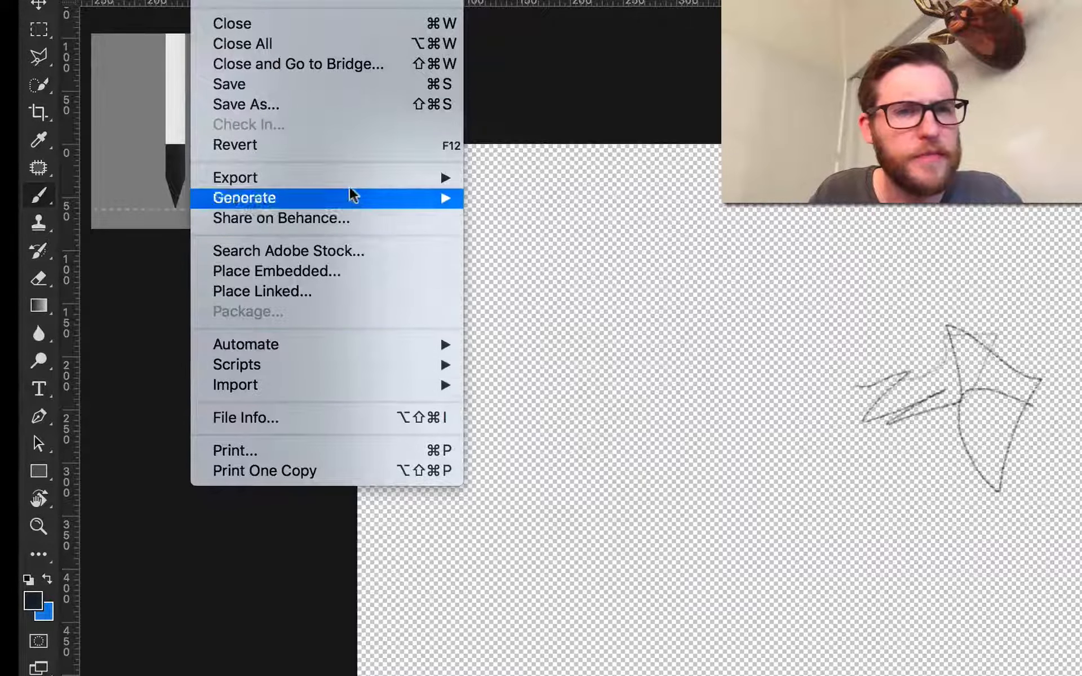
{"action": "mouse_move", "coordinate": [379, 176]}
{"action": "left_click", "coordinate": [590, 473]}
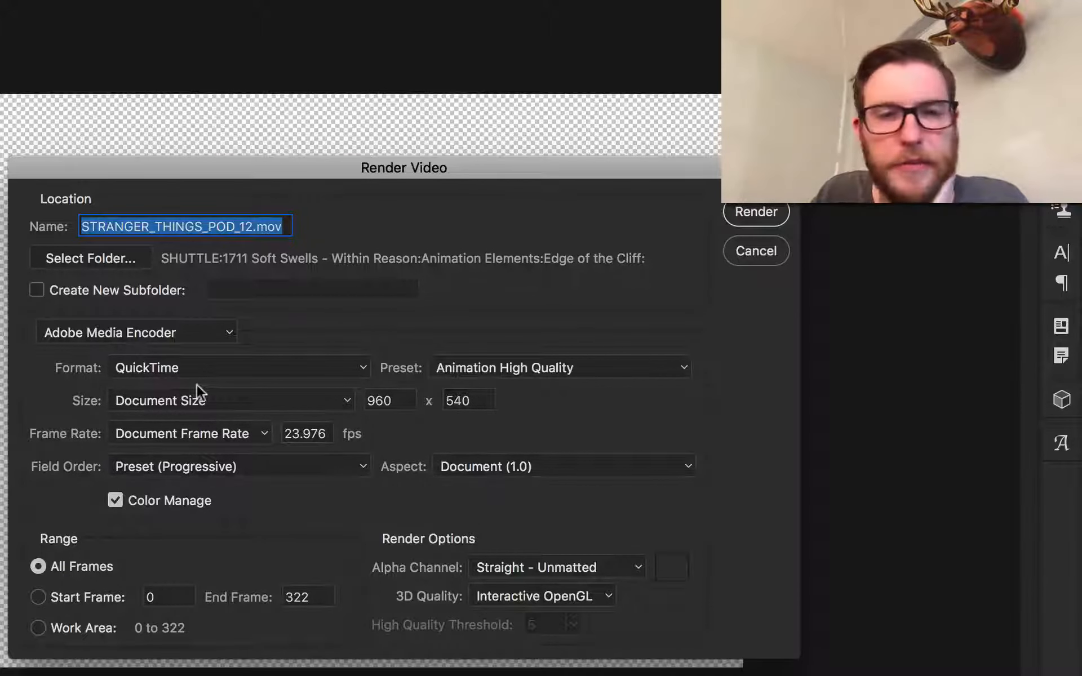
{"action": "left_click", "coordinate": [507, 569]}
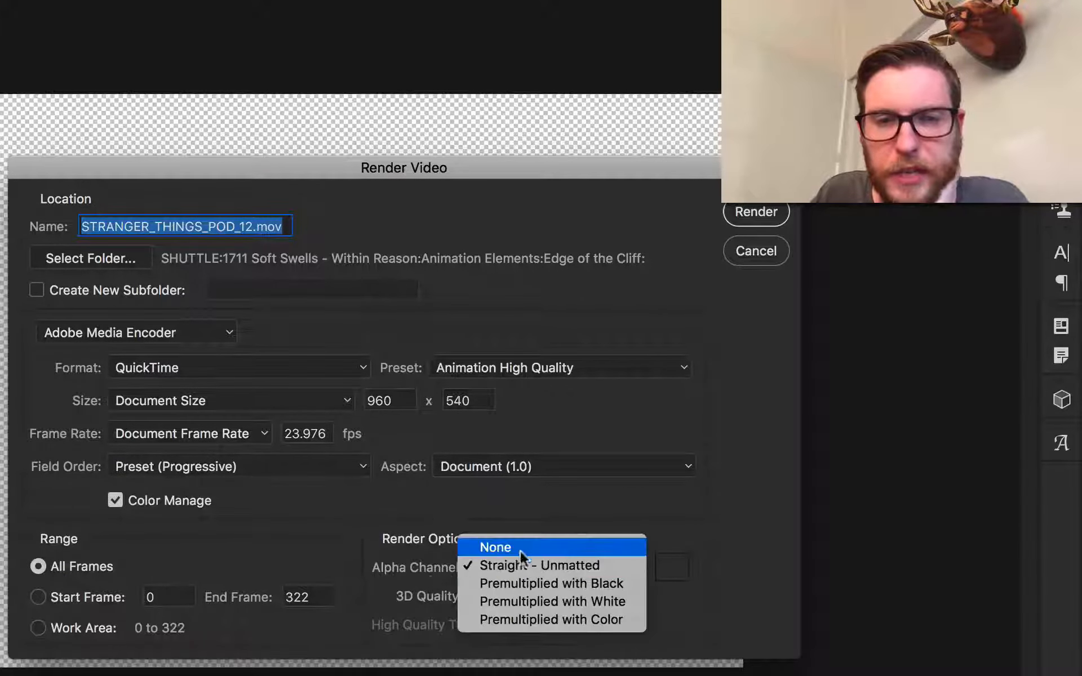
{"action": "left_click", "coordinate": [525, 565]}
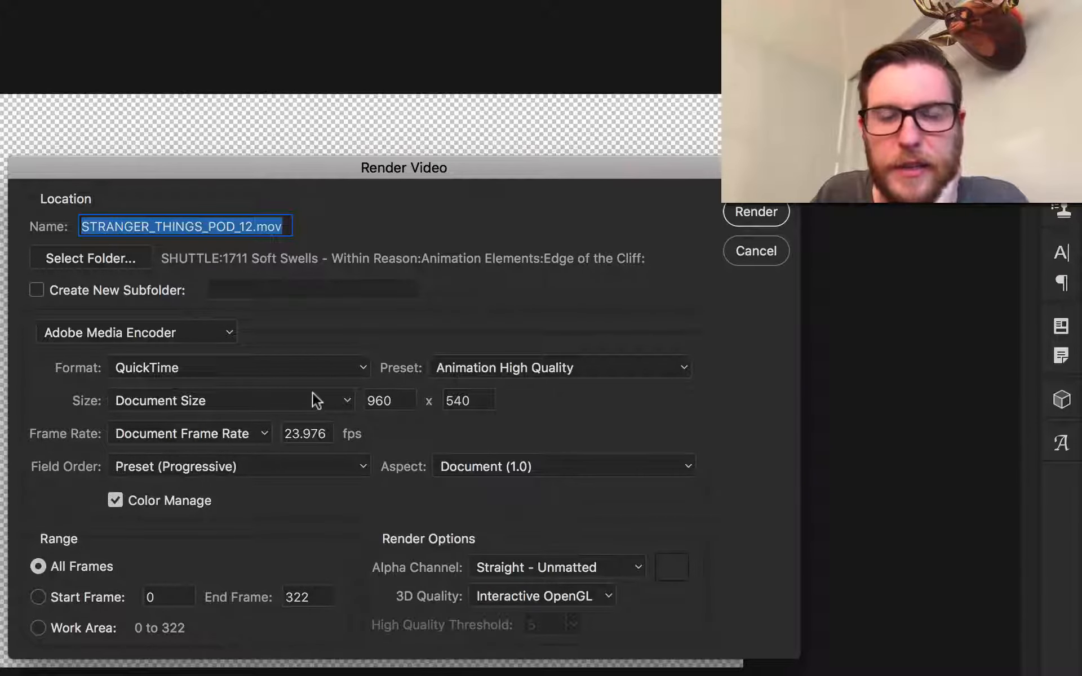
{"action": "left_click", "coordinate": [460, 374]}
{"action": "left_click", "coordinate": [462, 351]}
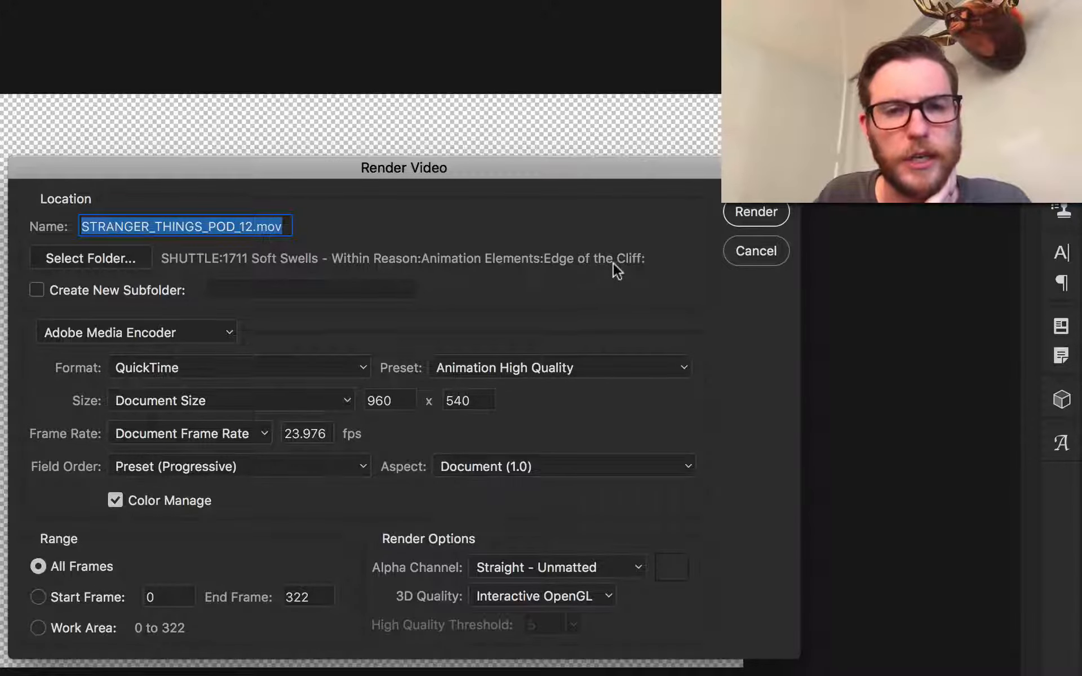
{"action": "left_click", "coordinate": [746, 260]}
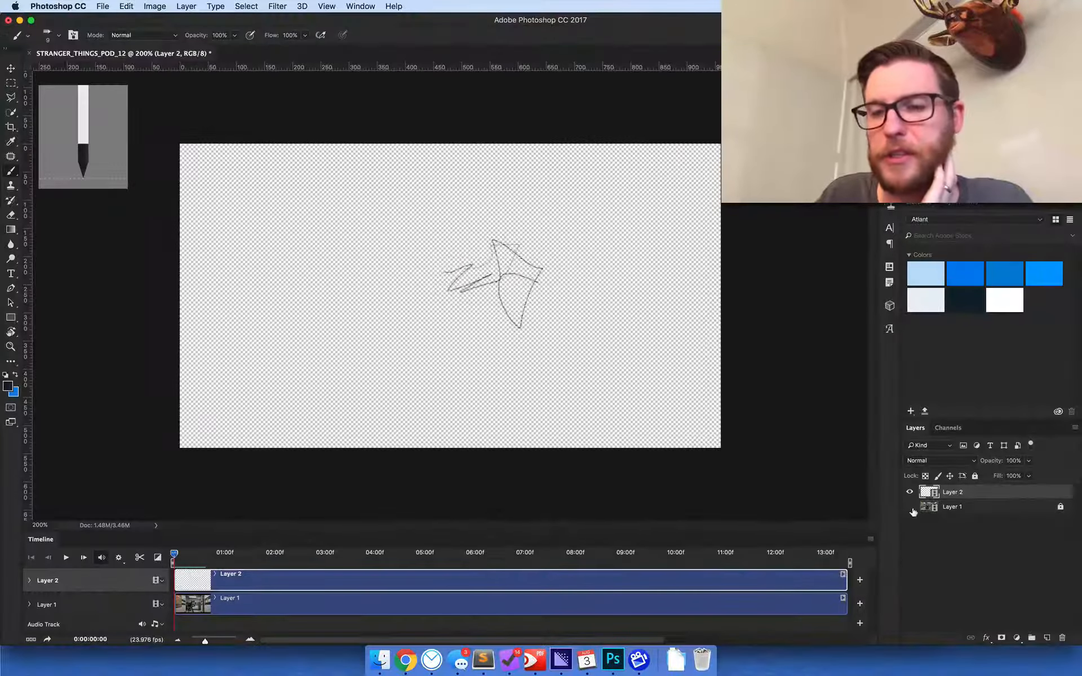
Step: Scrub the opening drawn frames with the footage layer hidden, and locate the timeline's Enable Onion Skins option
{"action": "left_click", "coordinate": [911, 507]}
{"action": "left_click", "coordinate": [910, 507]}
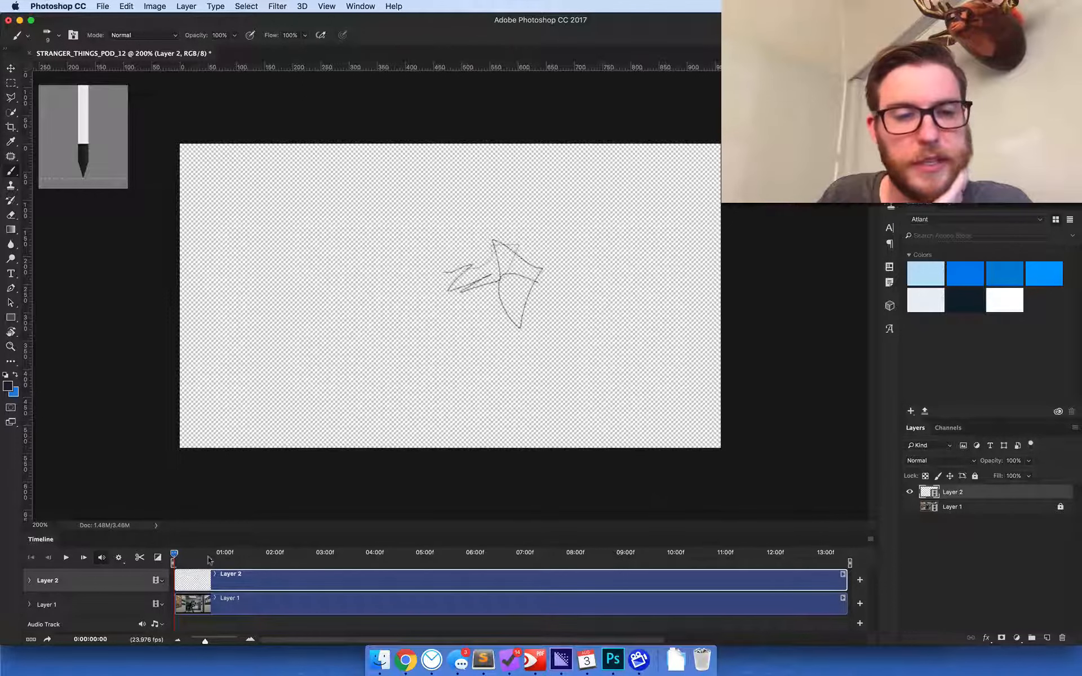
{"action": "mouse_move", "coordinate": [174, 555]}
{"action": "left_mouse_down"}
{"action": "mouse_move", "coordinate": [187, 558]}
{"action": "mouse_move", "coordinate": [174, 558]}
{"action": "left_mouse_up"}
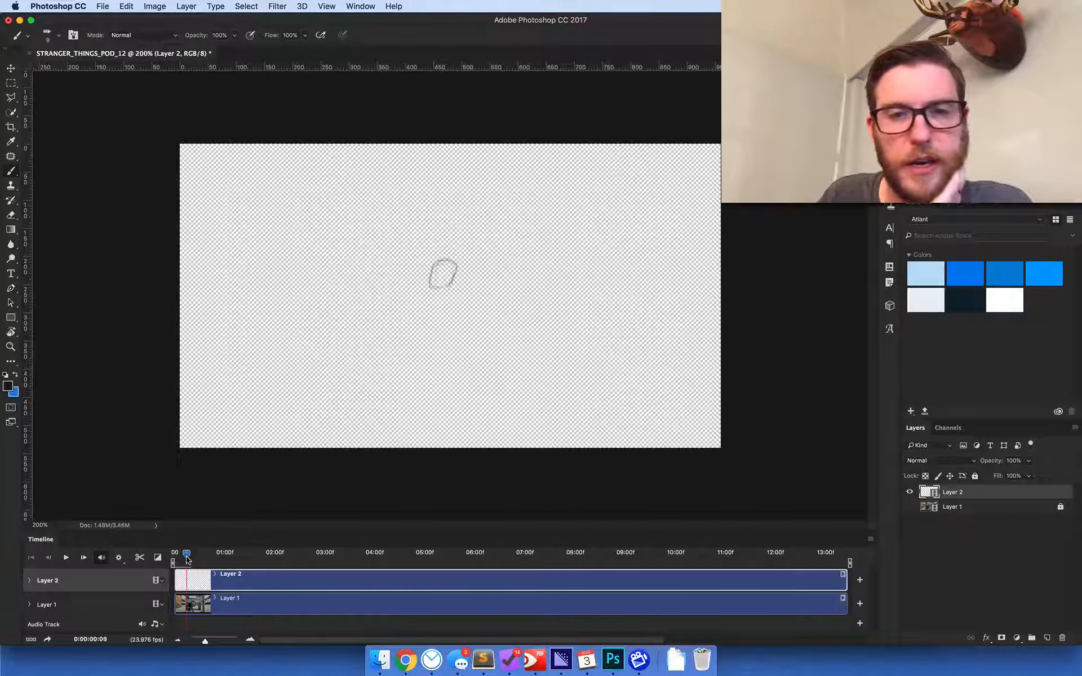
{"action": "left_click", "coordinate": [871, 541]}
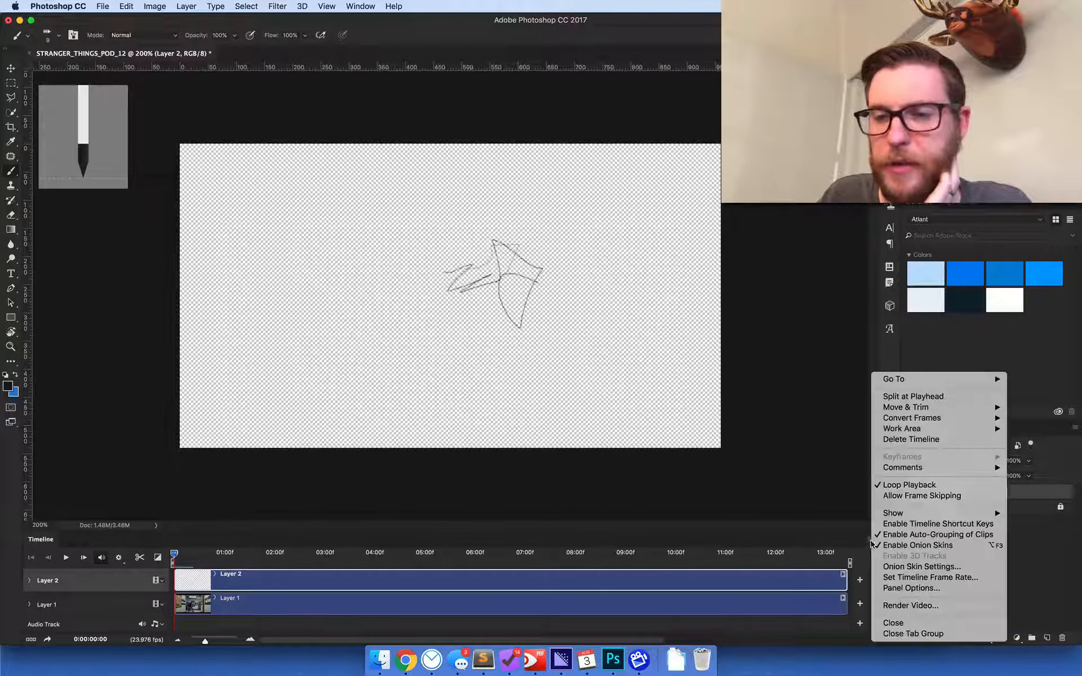
{"action": "left_click", "coordinate": [915, 546]}
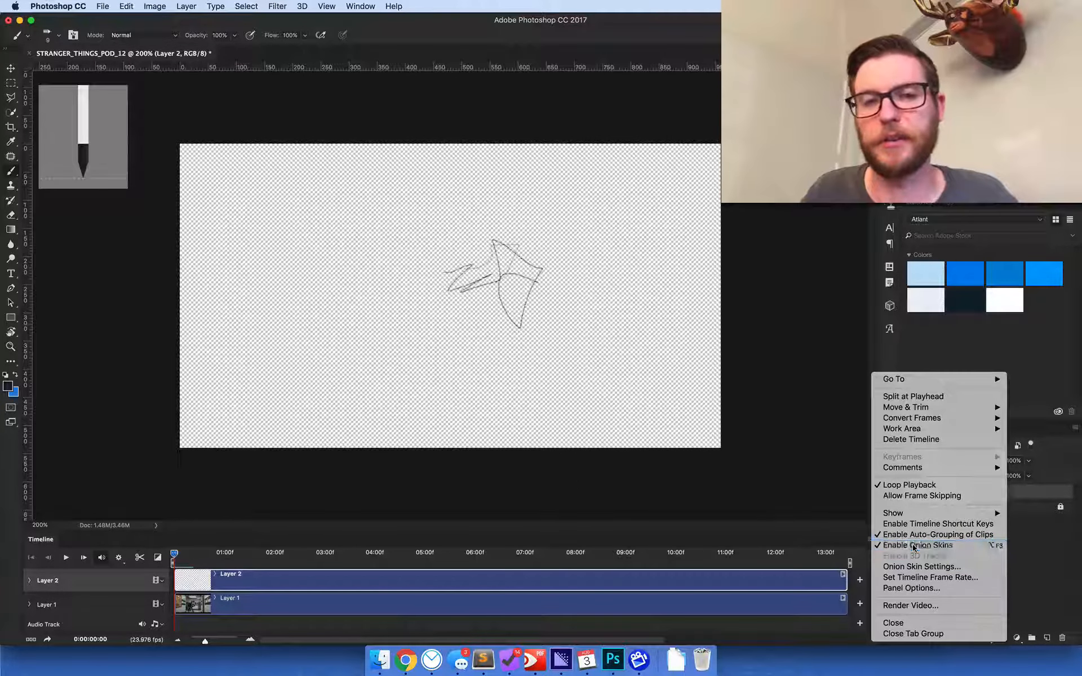